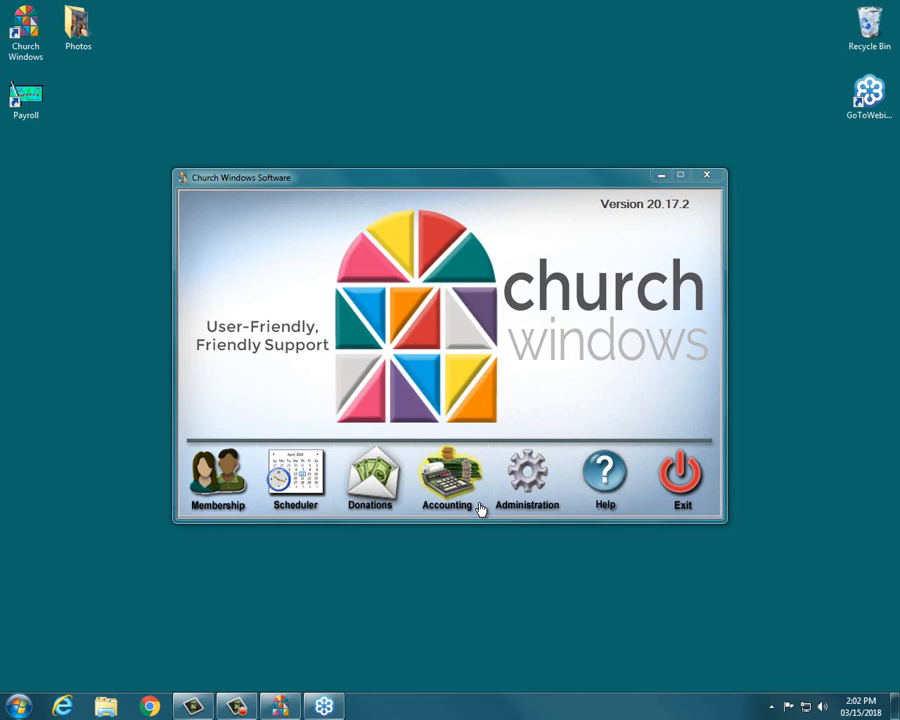
- Open the Accounting module and show its reporting and export commands
{"action": "left_click", "coordinate": [453, 493]}
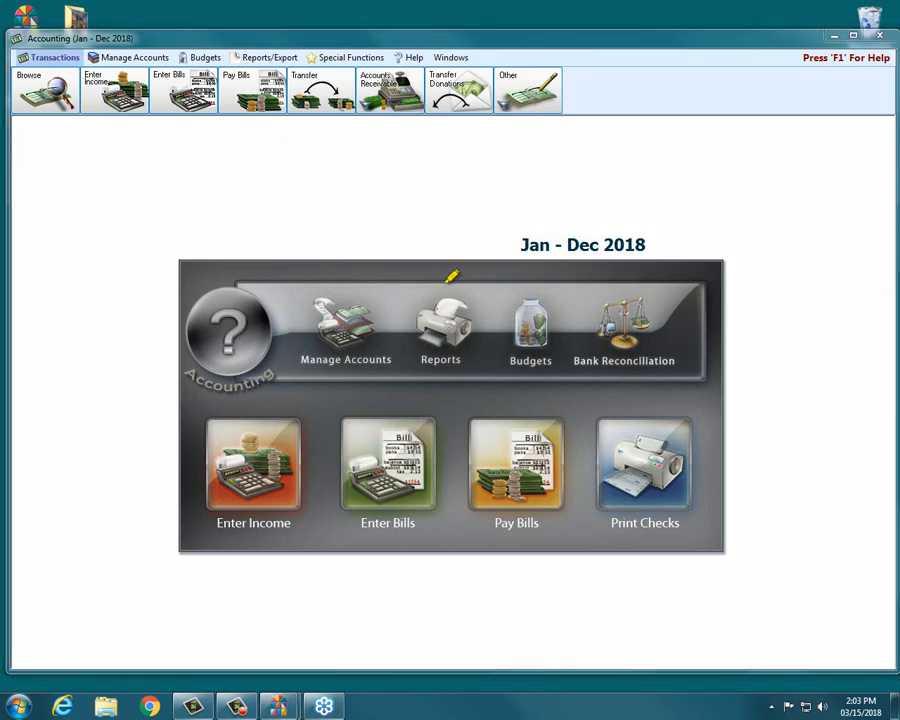
{"action": "mouse_move", "coordinate": [440, 283]}
{"action": "left_mouse_down"}
{"action": "mouse_move", "coordinate": [512, 318]}
{"action": "mouse_move", "coordinate": [424, 366]}
{"action": "mouse_move", "coordinate": [412, 276]}
{"action": "left_mouse_up"}
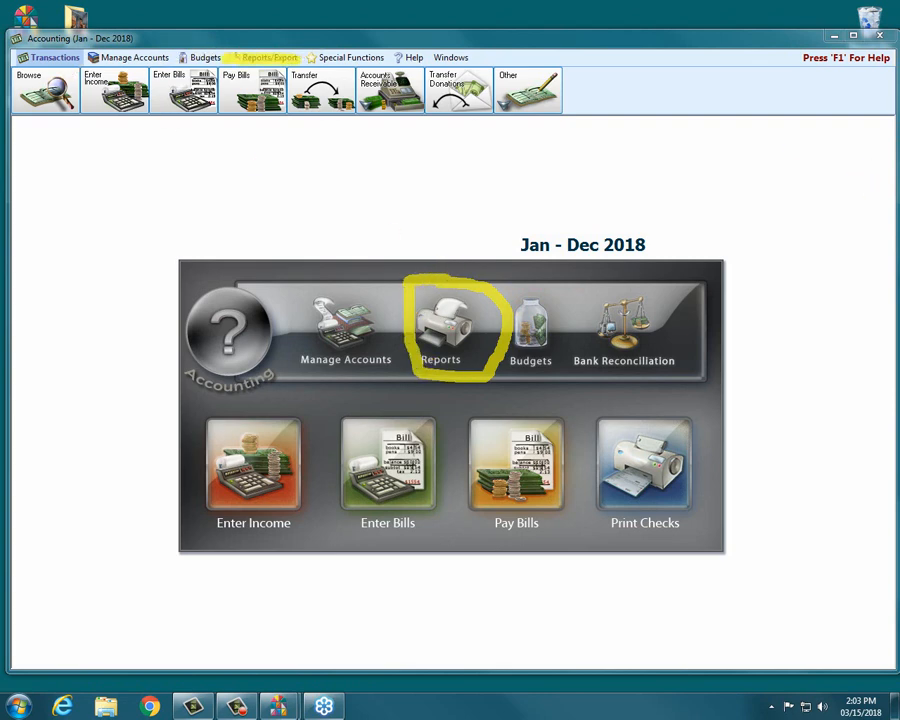
{"action": "left_click", "coordinate": [265, 57]}
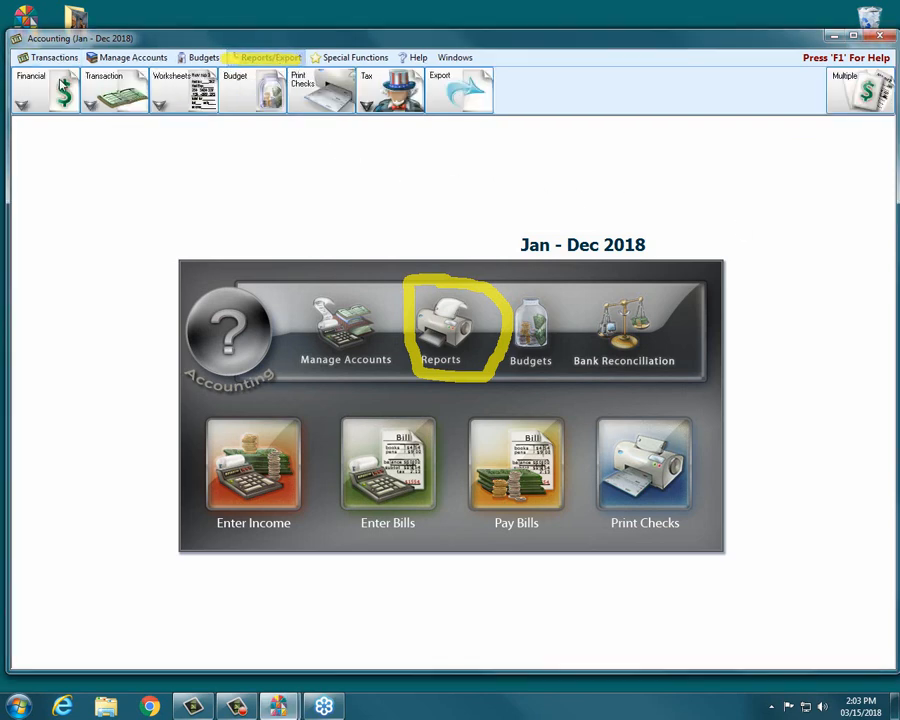
- Look through the report categories and the reports offered for a multiple-report run, and close that window without running any
{"action": "left_click", "coordinate": [41, 91]}
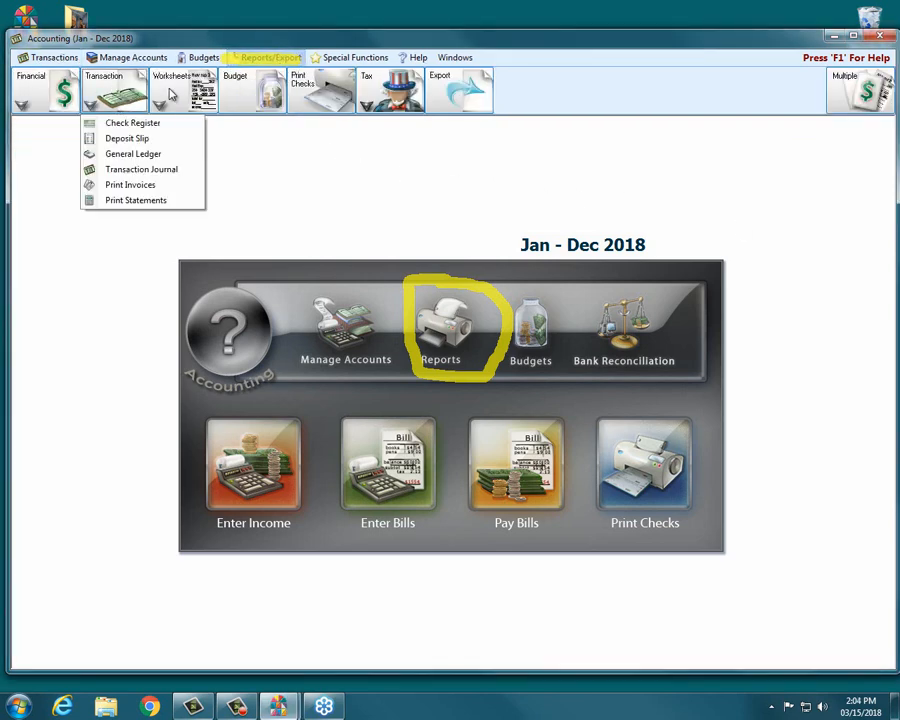
{"action": "mouse_move", "coordinate": [173, 94]}
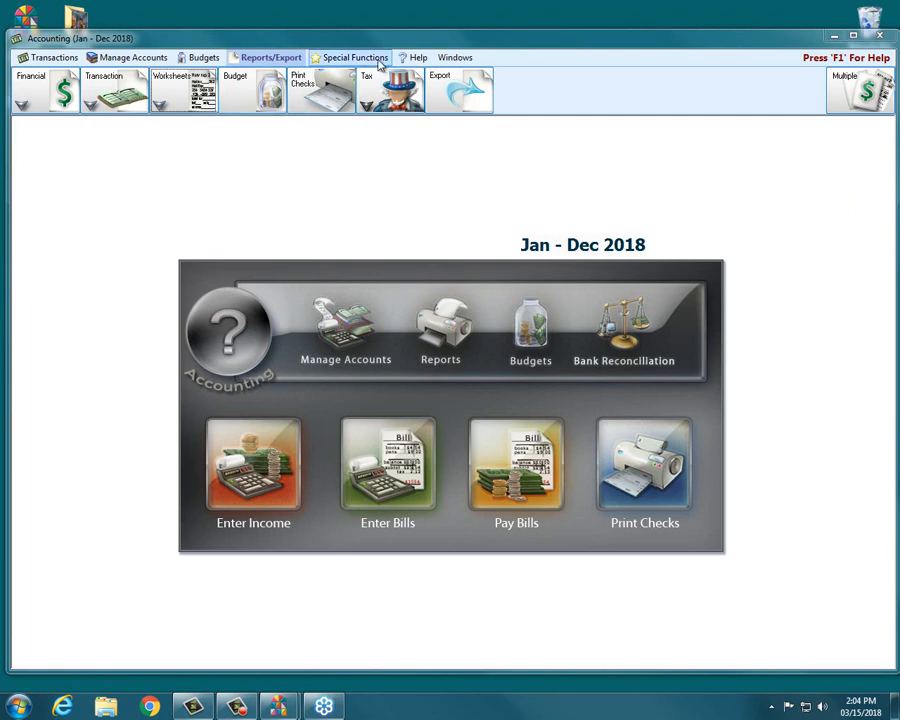
{"action": "left_click", "coordinate": [433, 335]}
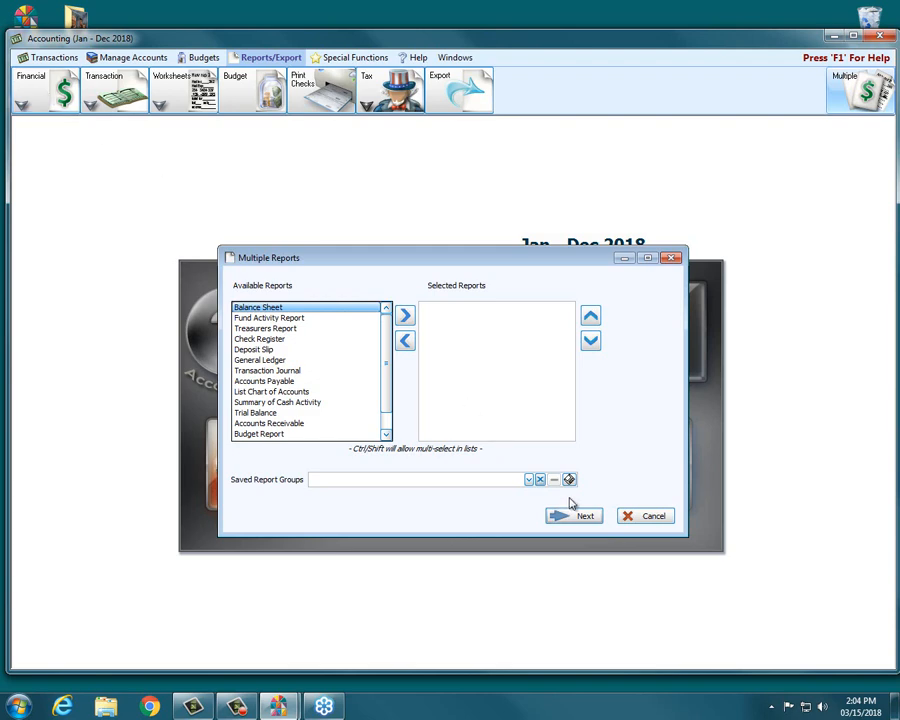
{"action": "left_click", "coordinate": [632, 521]}
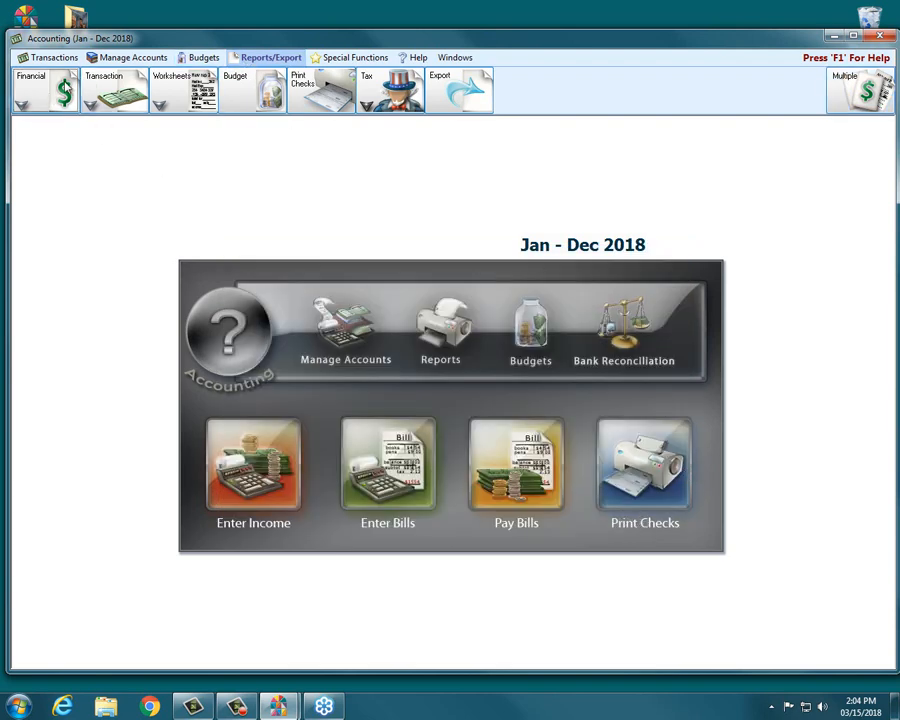
- Generate a balance sheet preview for March 2018 in the 01/01/2018 thru 12/31/2018 accounting year, excluding zero-balance accounts
{"action": "left_click", "coordinate": [35, 92]}
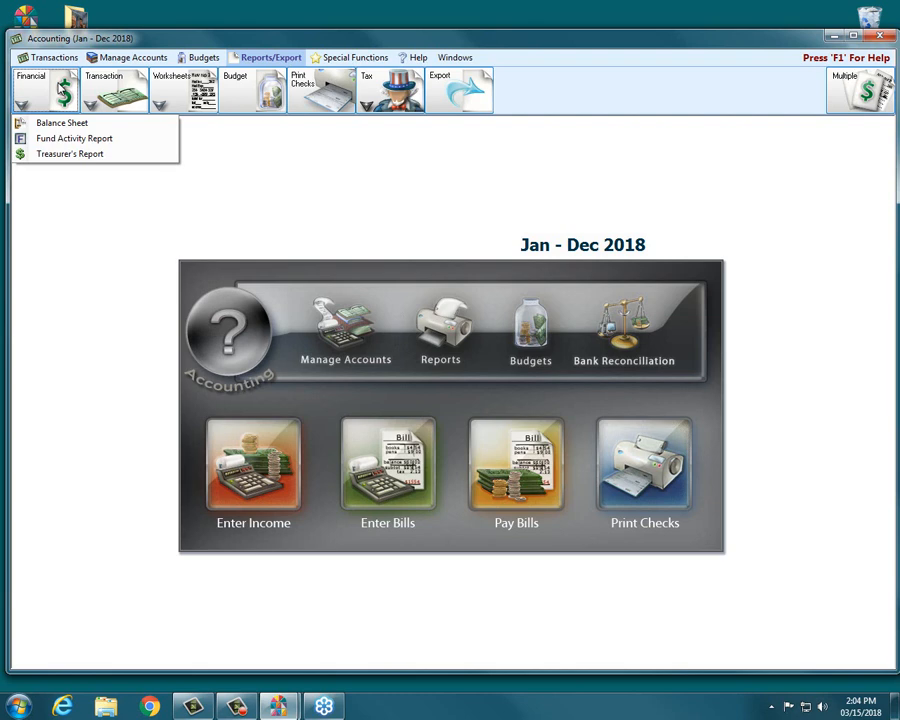
{"action": "left_click", "coordinate": [70, 122]}
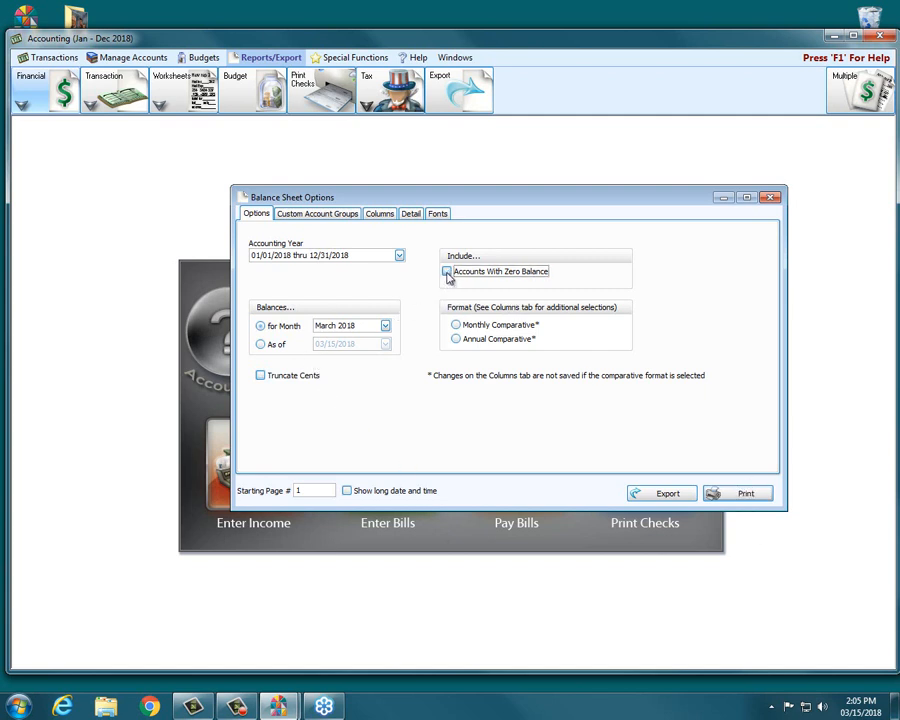
{"action": "left_click", "coordinate": [386, 215]}
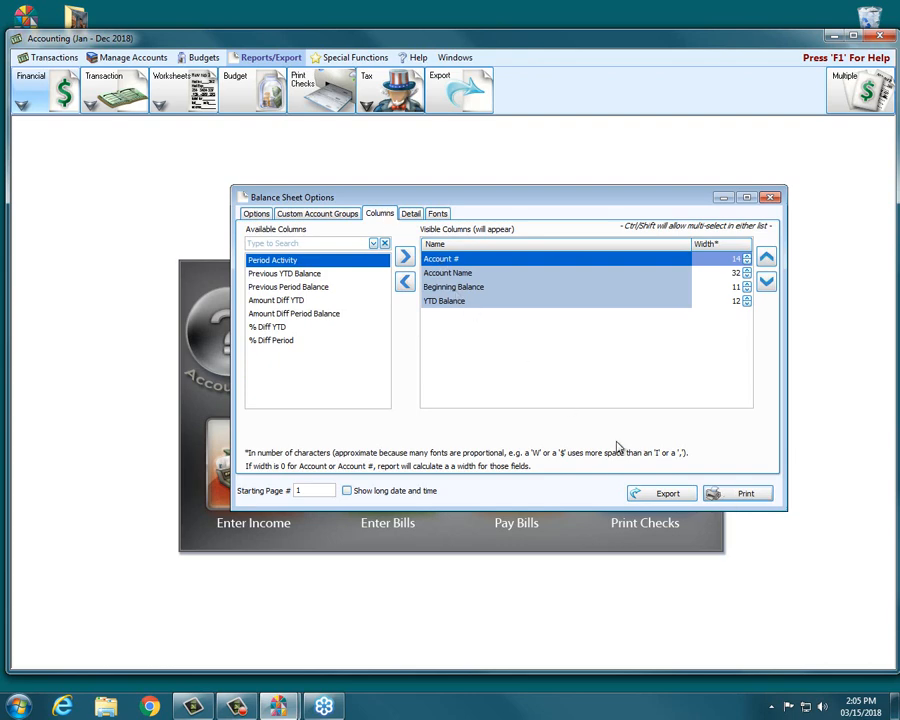
{"action": "left_click", "coordinate": [748, 494]}
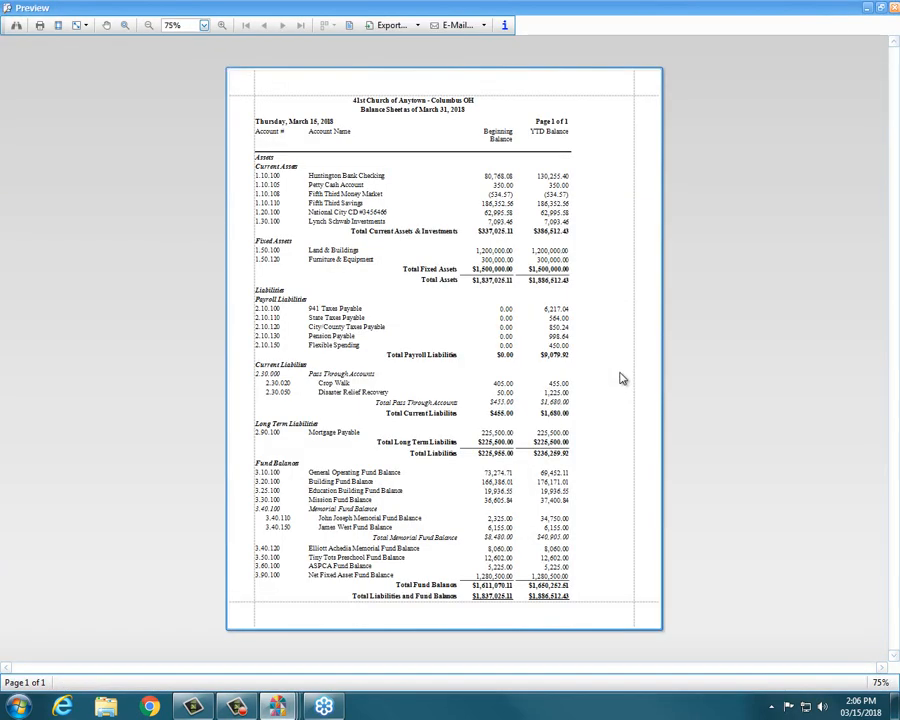
- Examine the balance sheet preview at 110% zoom, comparing total assets with total liabilities and fund balances, and close it
{"action": "left_click", "coordinate": [222, 26]}
{"action": "left_click", "coordinate": [222, 26]}
{"action": "left_click", "coordinate": [222, 26]}
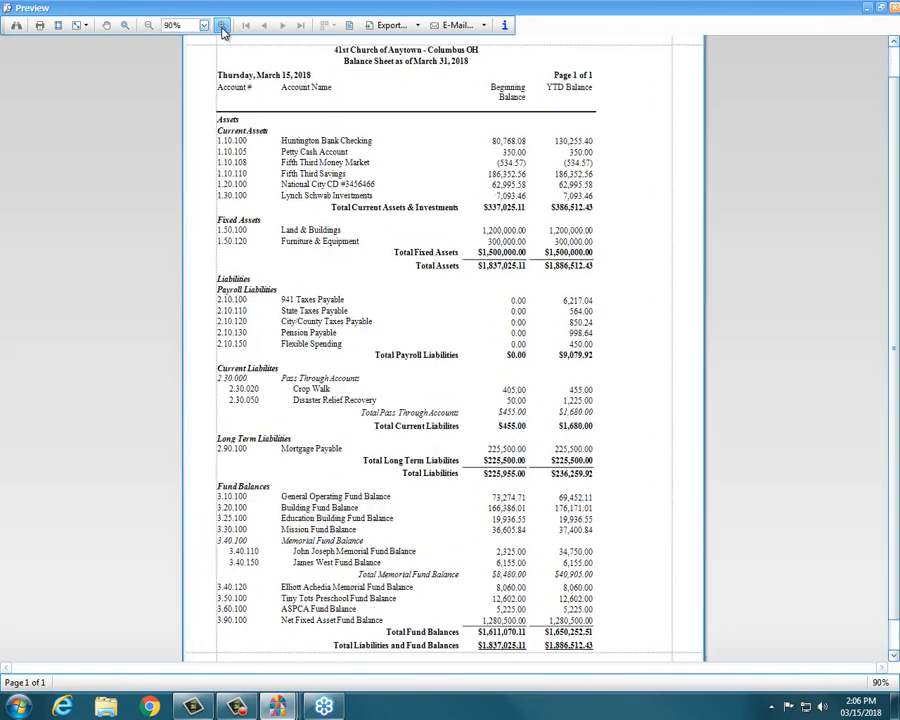
{"action": "left_click", "coordinate": [222, 26]}
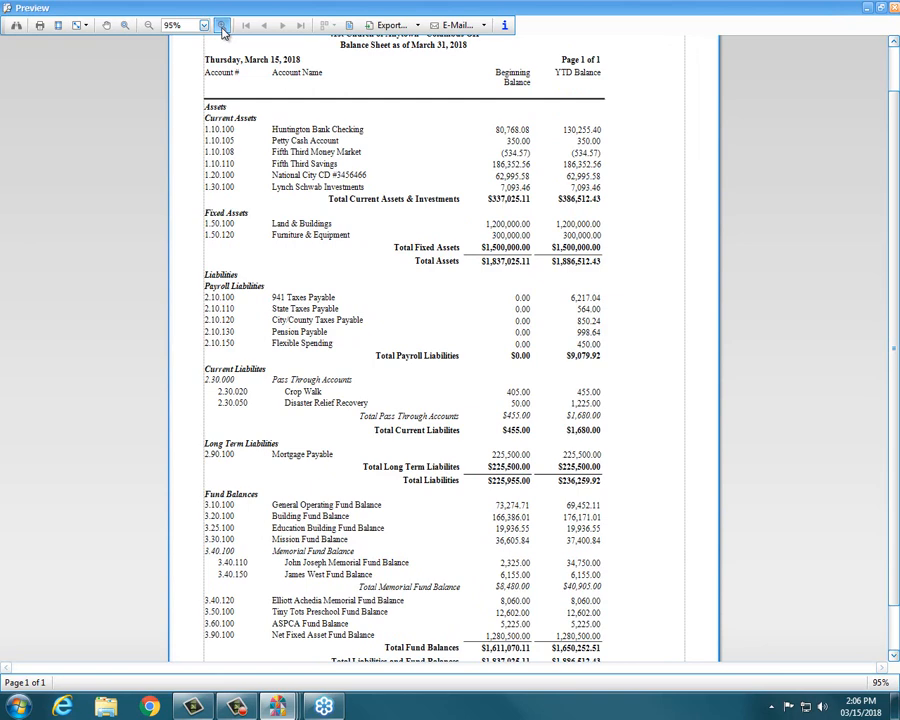
{"action": "left_click", "coordinate": [222, 26]}
{"action": "left_click", "coordinate": [222, 26]}
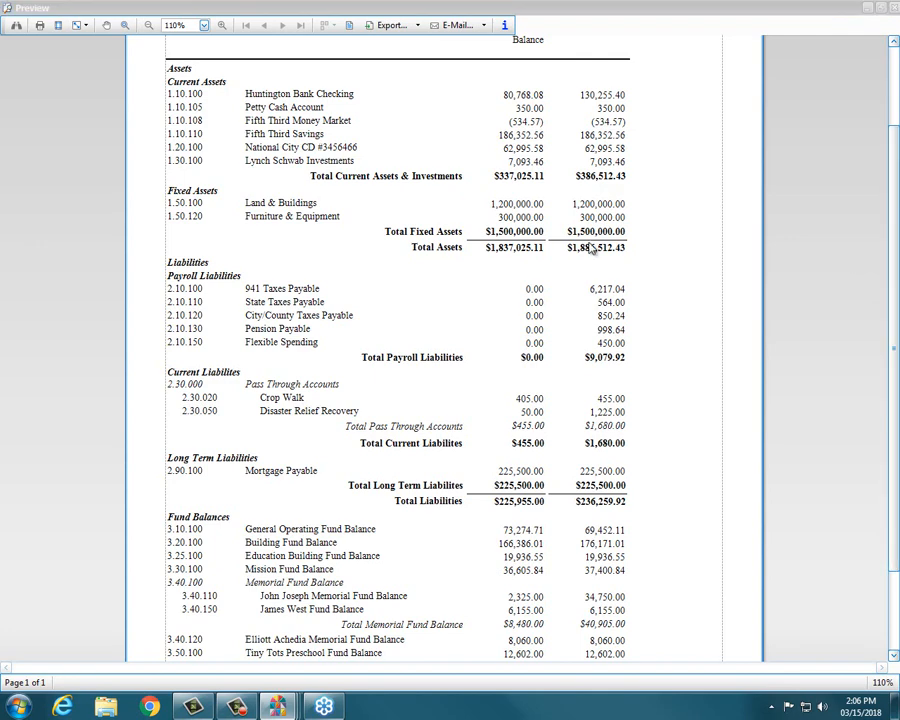
{"action": "left_click_drag", "start_coordinate": [896, 285], "coordinate": [893, 272]}
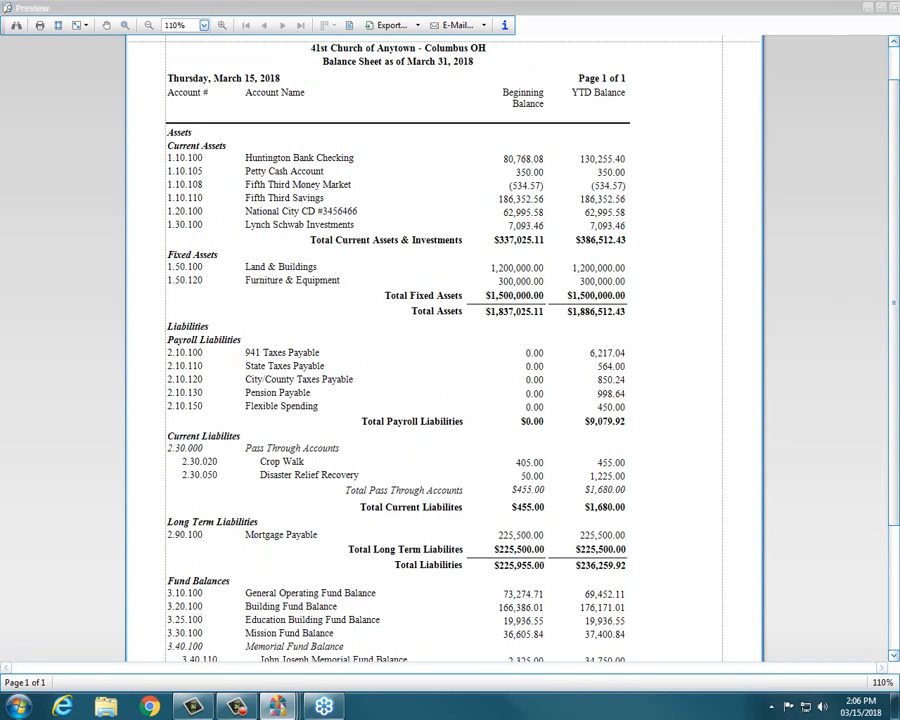
{"action": "left_click_drag", "start_coordinate": [486, 312], "coordinate": [628, 312]}
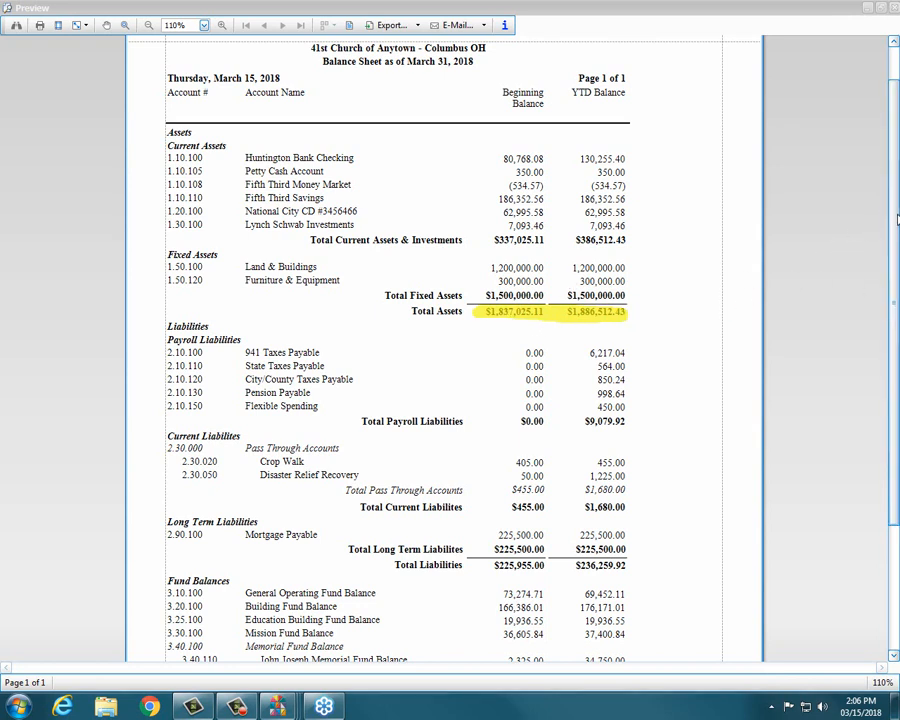
{"action": "left_click_drag", "start_coordinate": [896, 220], "coordinate": [896, 390]}
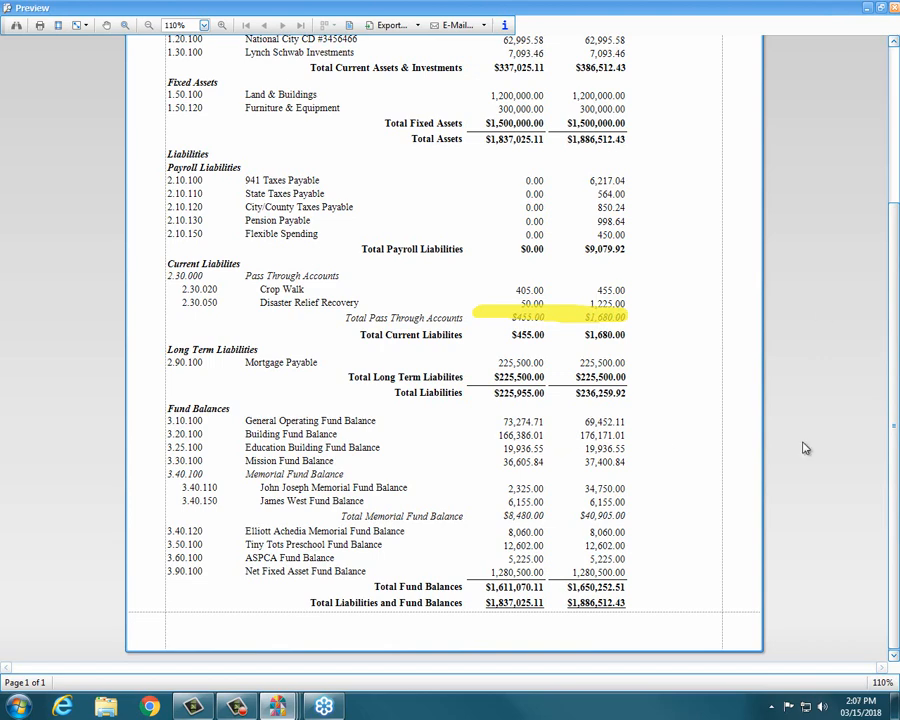
{"action": "left_click_drag", "start_coordinate": [893, 450], "coordinate": [893, 290]}
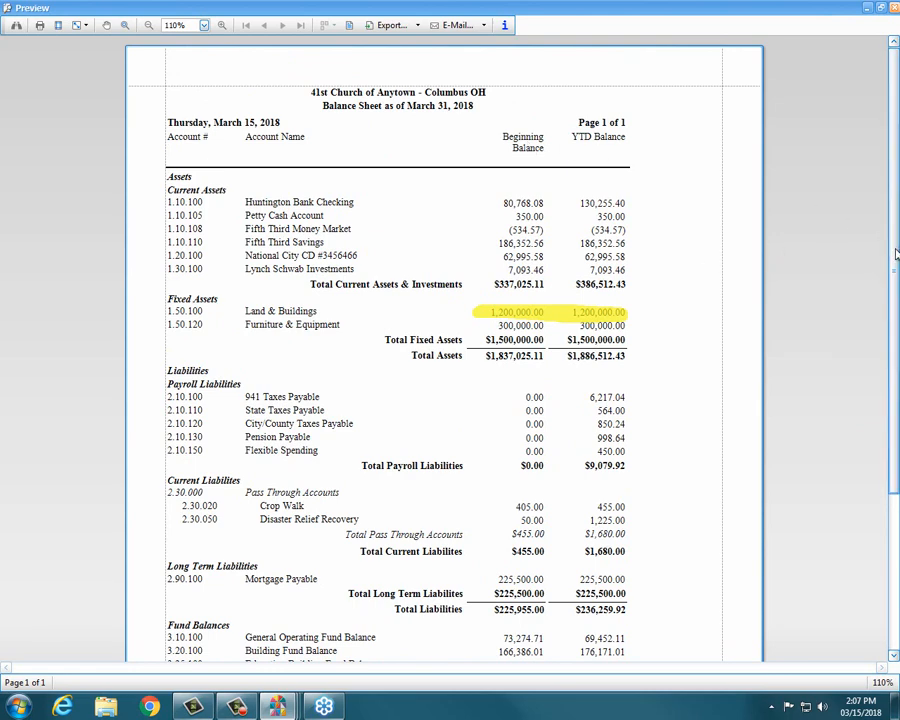
{"action": "mouse_move", "coordinate": [893, 253]}
{"action": "left_mouse_down"}
{"action": "mouse_move", "coordinate": [893, 264]}
{"action": "mouse_move", "coordinate": [893, 252]}
{"action": "left_mouse_up"}
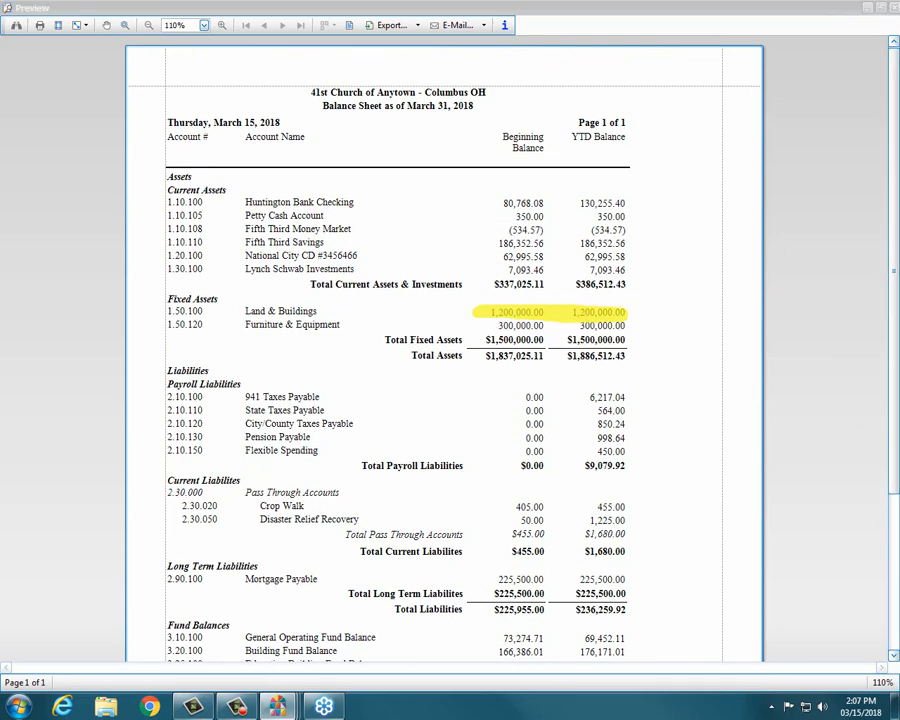
{"action": "mouse_move", "coordinate": [493, 139]}
{"action": "left_mouse_down"}
{"action": "mouse_move", "coordinate": [532, 132]}
{"action": "mouse_move", "coordinate": [543, 157]}
{"action": "mouse_move", "coordinate": [480, 145]}
{"action": "mouse_move", "coordinate": [491, 140]}
{"action": "left_mouse_up"}
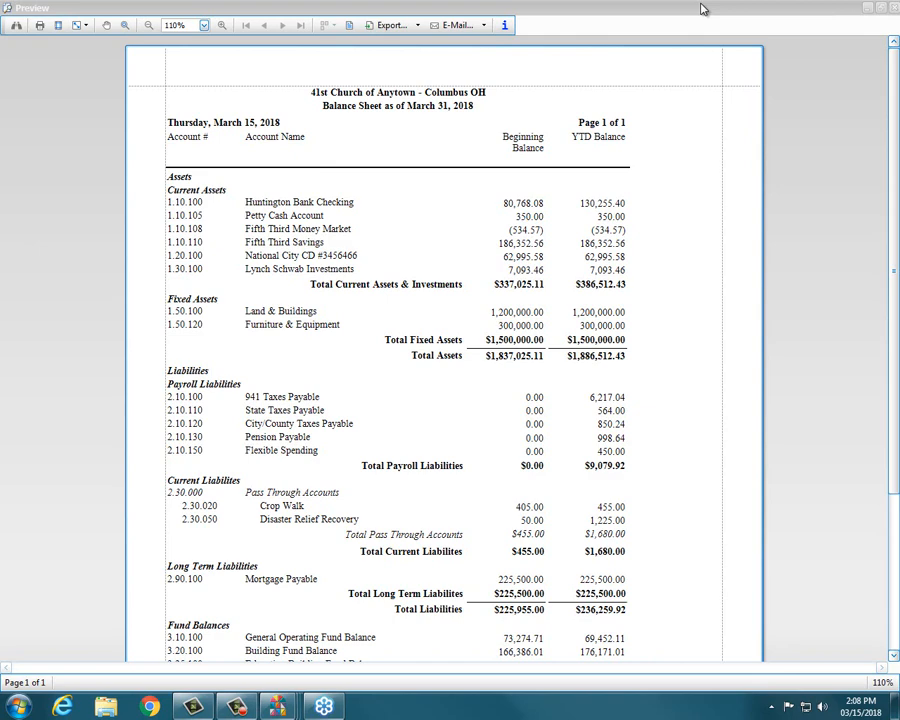
{"action": "left_click", "coordinate": [894, 8]}
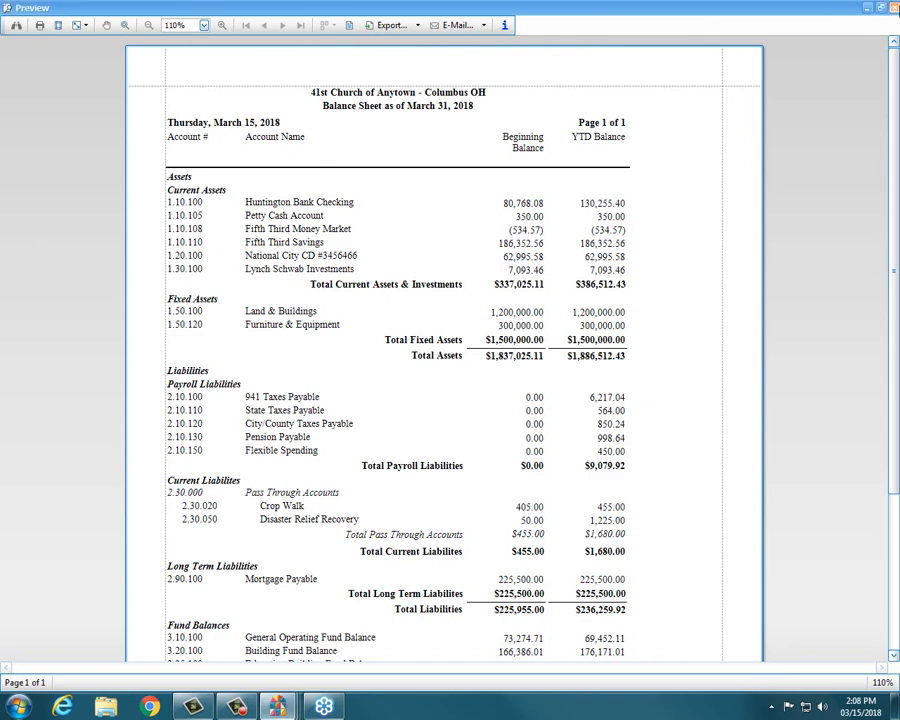
- Review the monthly and annual comparative formats and the available columns in the balance sheet options
{"action": "left_click", "coordinate": [256, 216]}
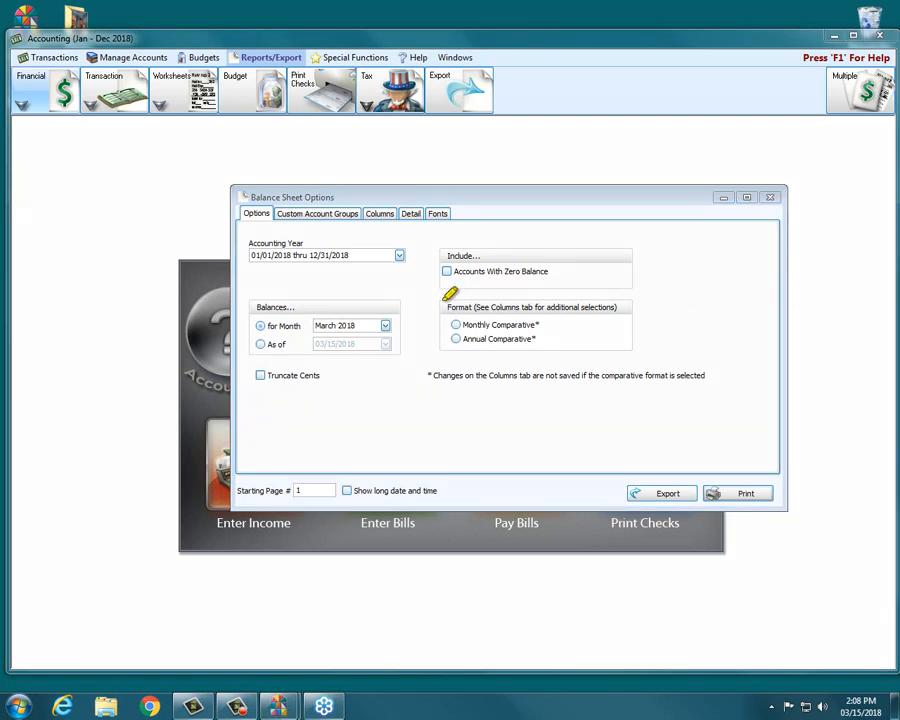
{"action": "left_click_drag", "start_coordinate": [440, 307], "coordinate": [638, 307]}
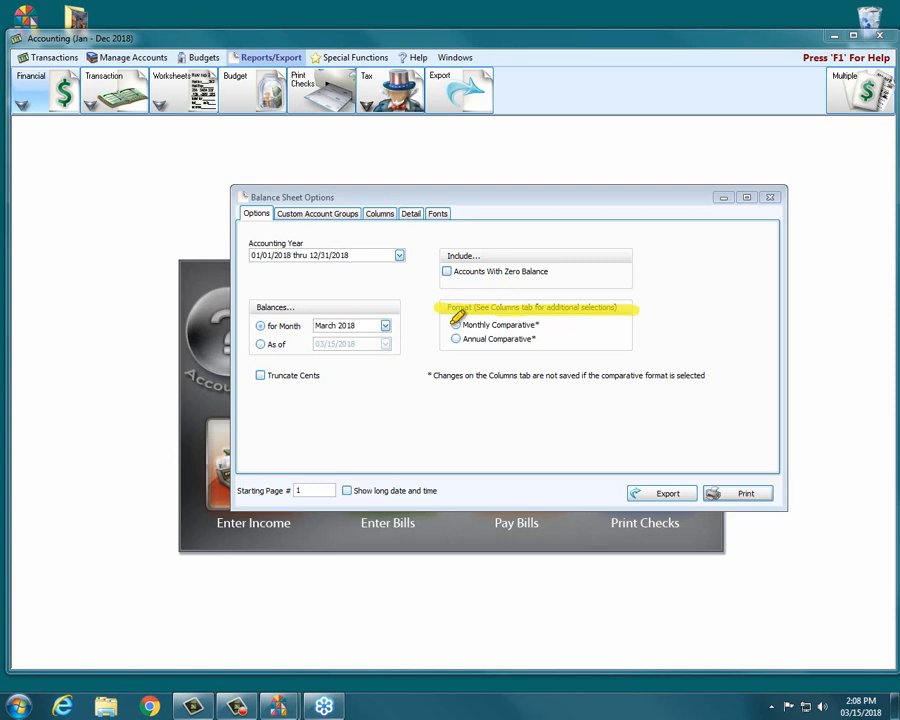
{"action": "left_click_drag", "start_coordinate": [456, 324], "coordinate": [553, 324]}
{"action": "left_click_drag", "start_coordinate": [448, 338], "coordinate": [539, 339]}
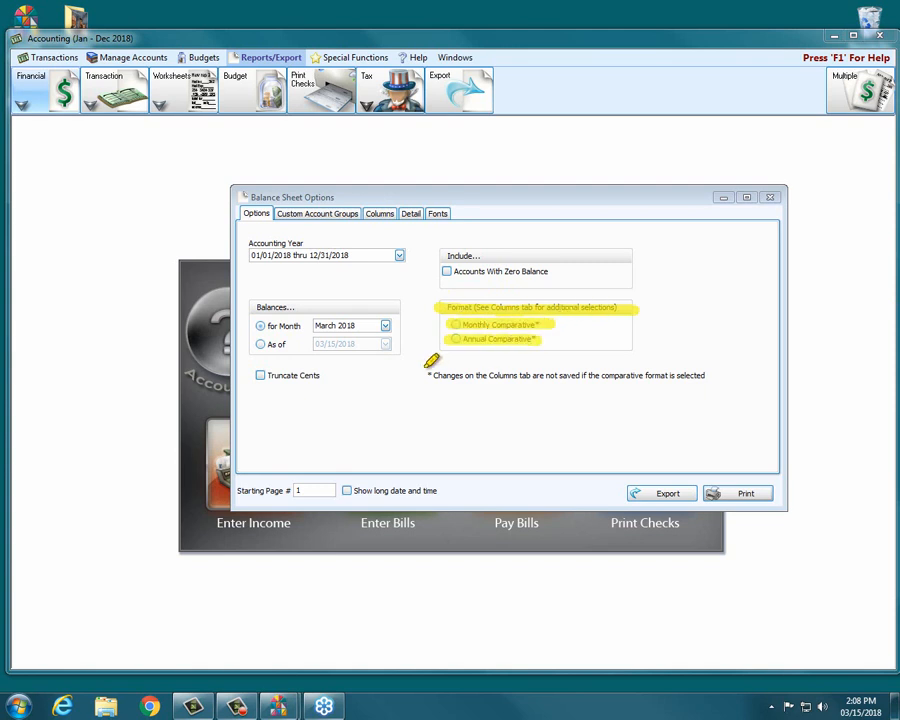
{"action": "left_click_drag", "start_coordinate": [430, 374], "coordinate": [727, 374]}
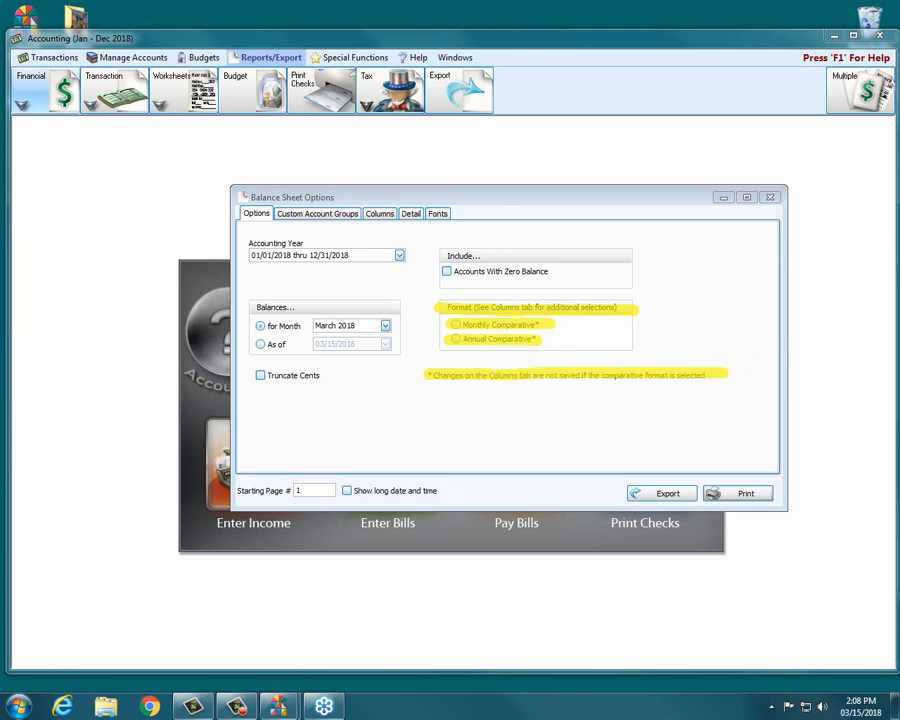
{"action": "key", "text": "Escape"}
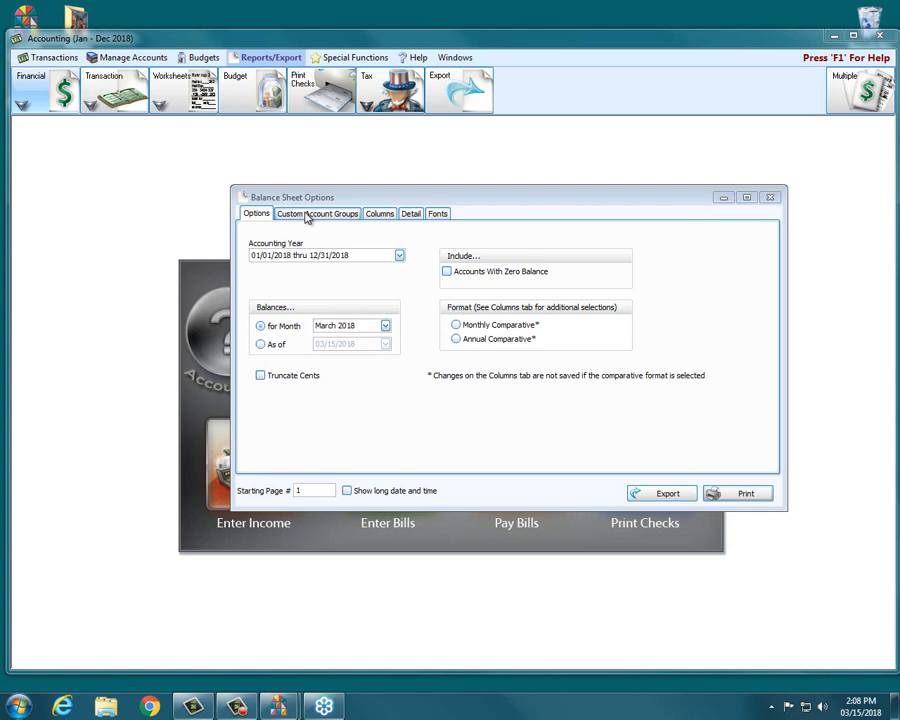
{"action": "left_click", "coordinate": [381, 214]}
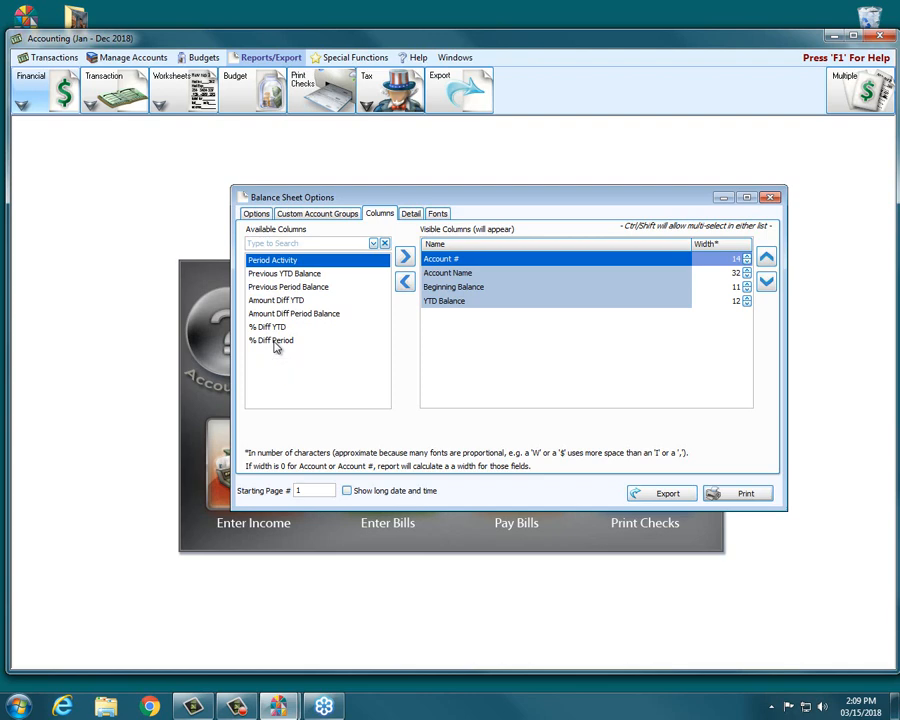
- Turn off detail for Total Assets, Total Liabilities and Total Fund Balances, and preview the totals-only balance sheet
{"action": "left_click", "coordinate": [411, 215]}
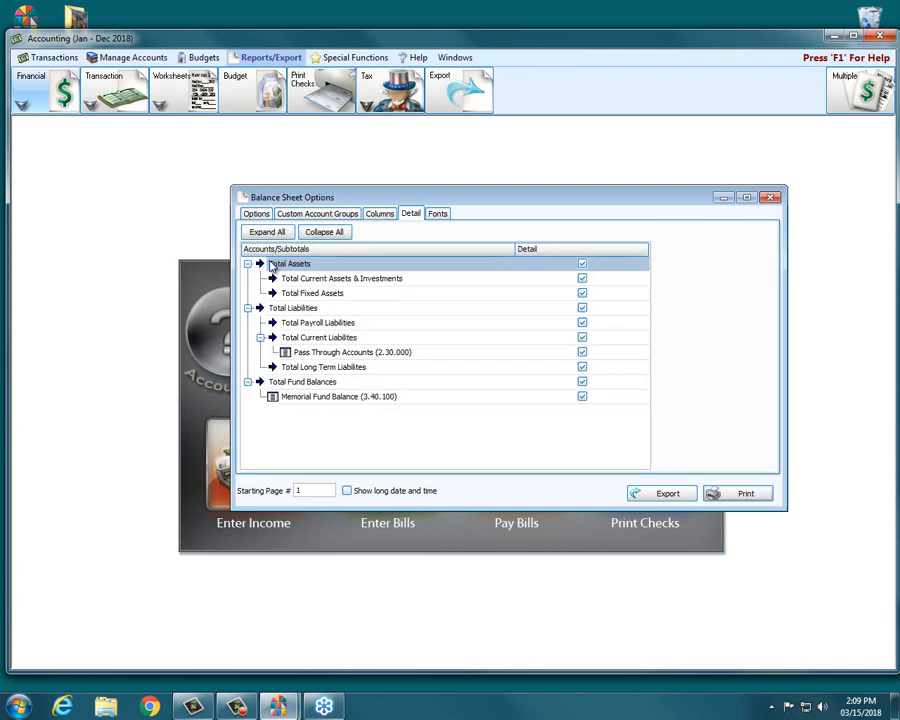
{"action": "left_click", "coordinate": [340, 236]}
{"action": "left_click", "coordinate": [582, 263]}
{"action": "left_click", "coordinate": [582, 278]}
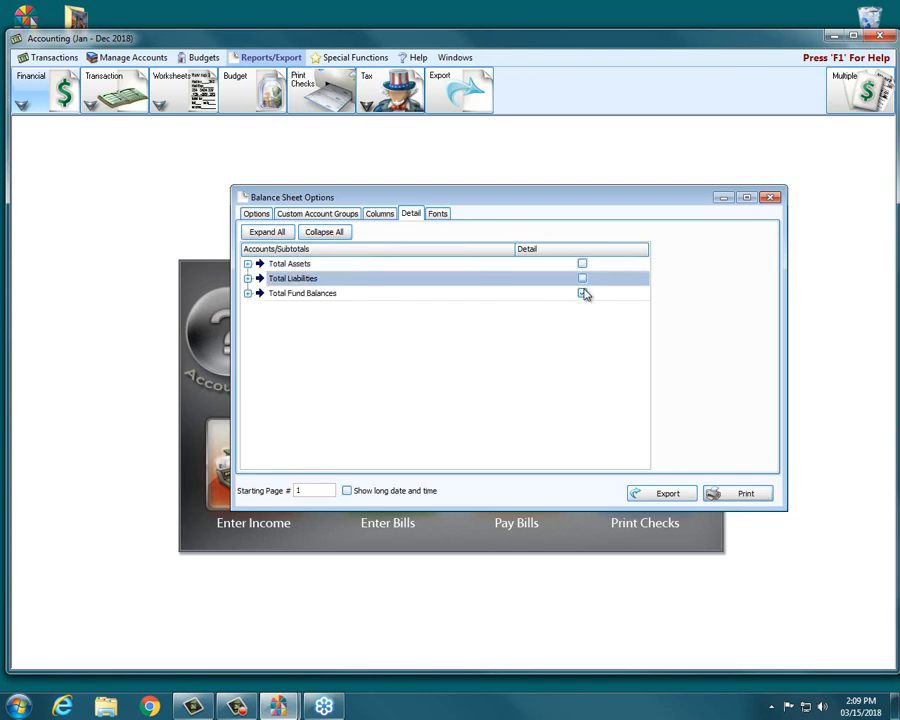
{"action": "left_click", "coordinate": [582, 293]}
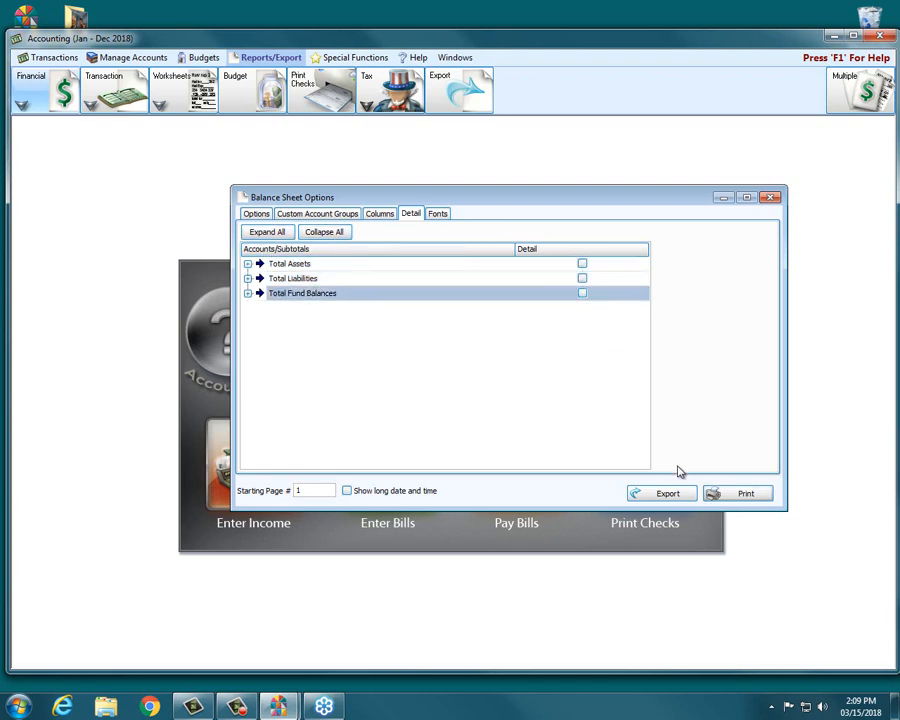
{"action": "left_click", "coordinate": [738, 494]}
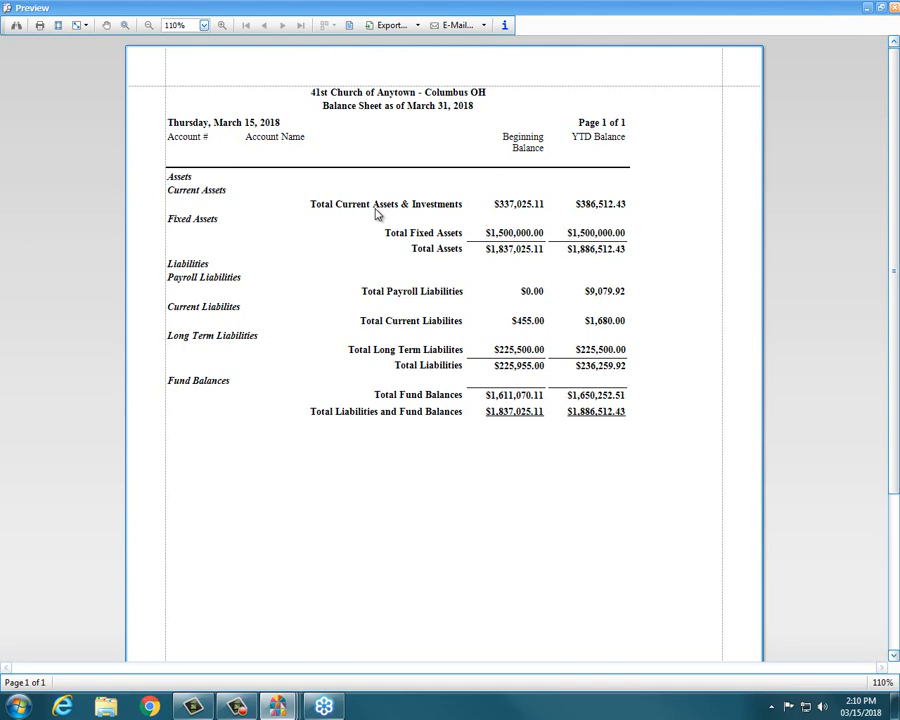
- Close the balance sheet preview and its options, and open the options for the Treasurer's Report
{"action": "left_click", "coordinate": [895, 10]}
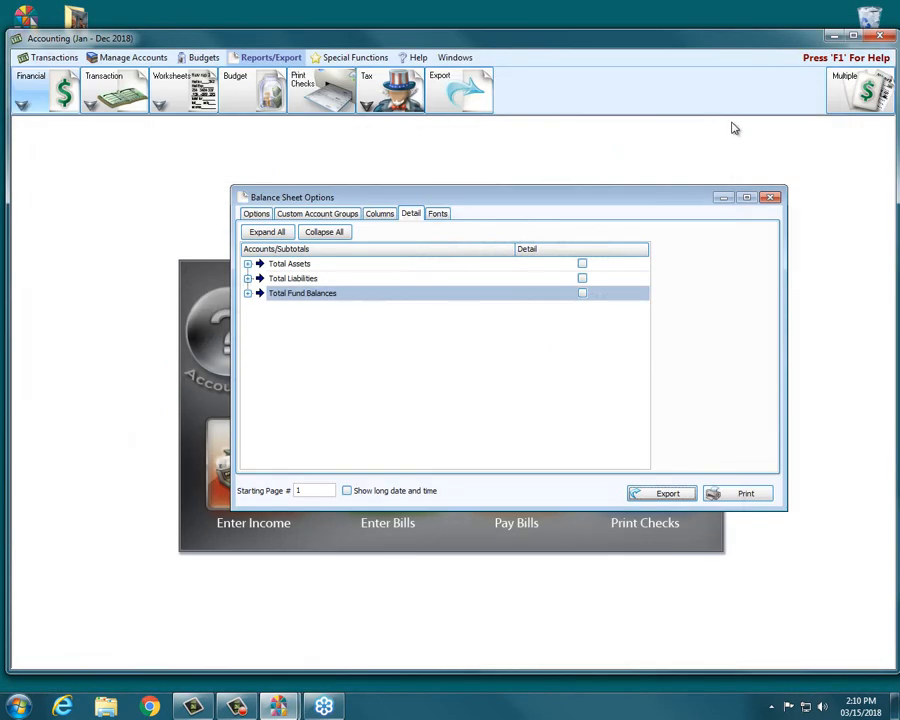
{"action": "left_click", "coordinate": [779, 205]}
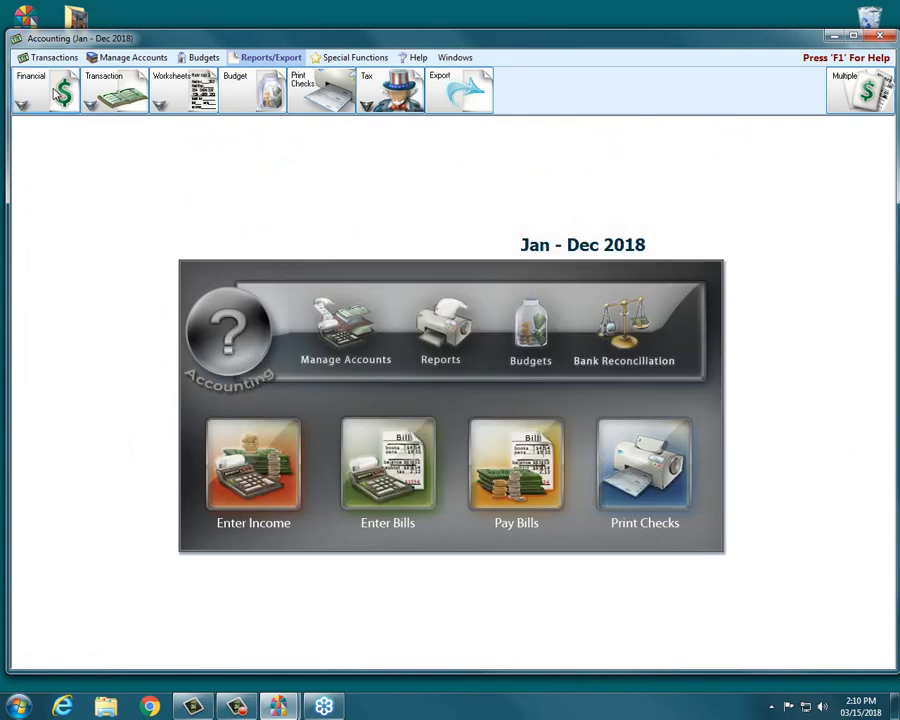
{"action": "left_click", "coordinate": [36, 78]}
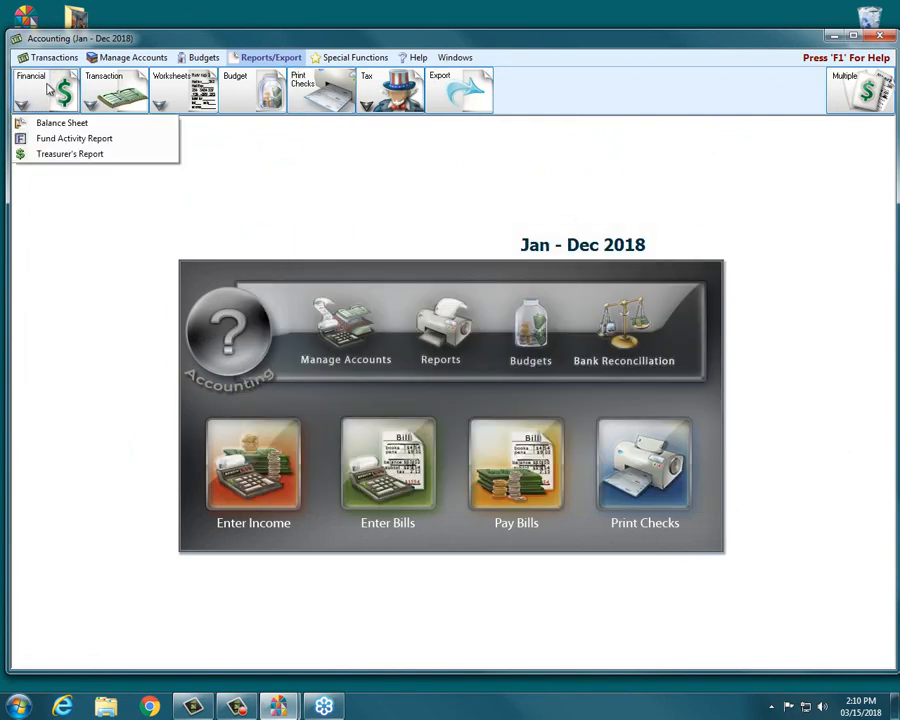
{"action": "left_click", "coordinate": [60, 156]}
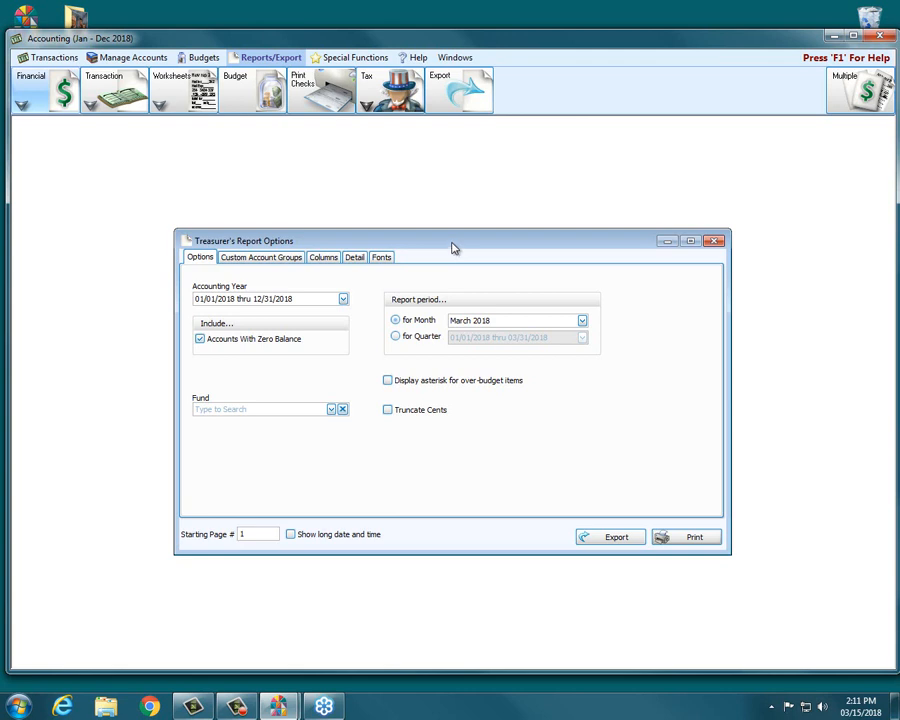
- Check the accounting year choices and limit the Treasurer's Report to the General Operating Fund Balance (3.10.100)
{"action": "left_click", "coordinate": [343, 300]}
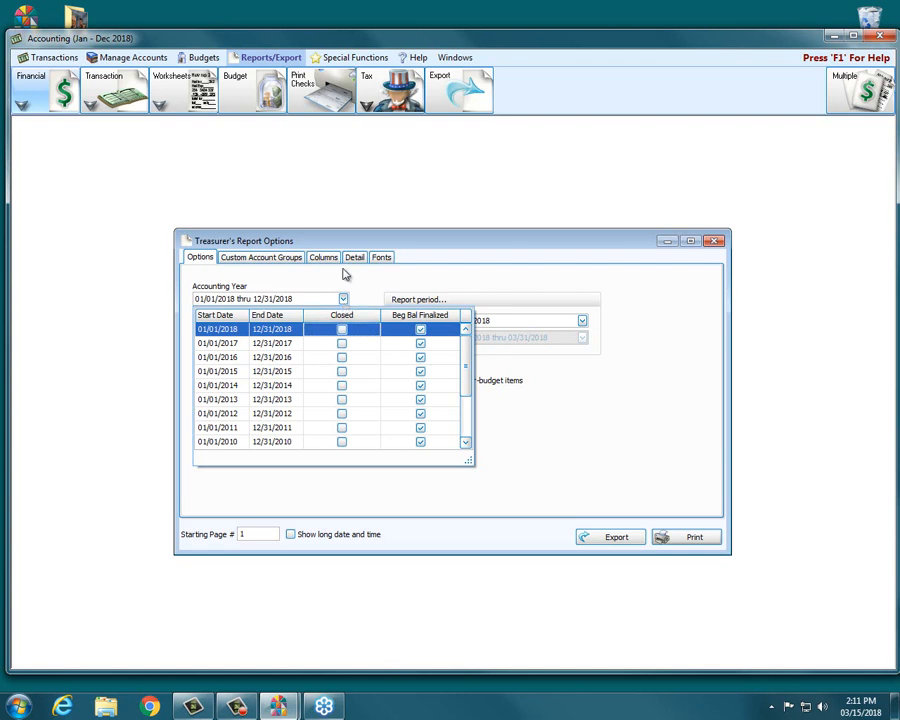
{"action": "left_click", "coordinate": [518, 258]}
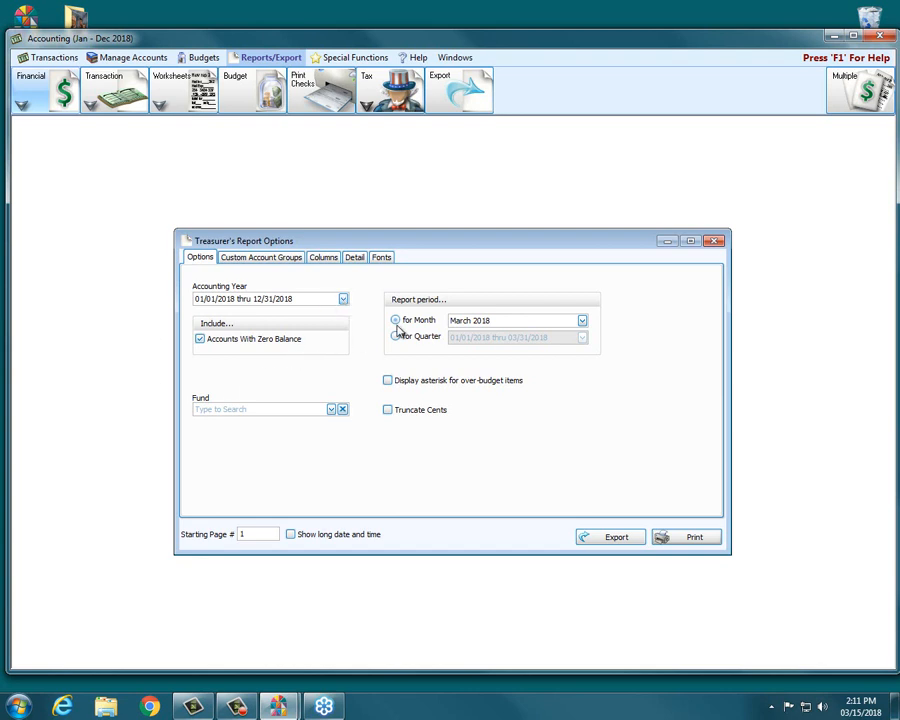
{"action": "left_click", "coordinate": [331, 411]}
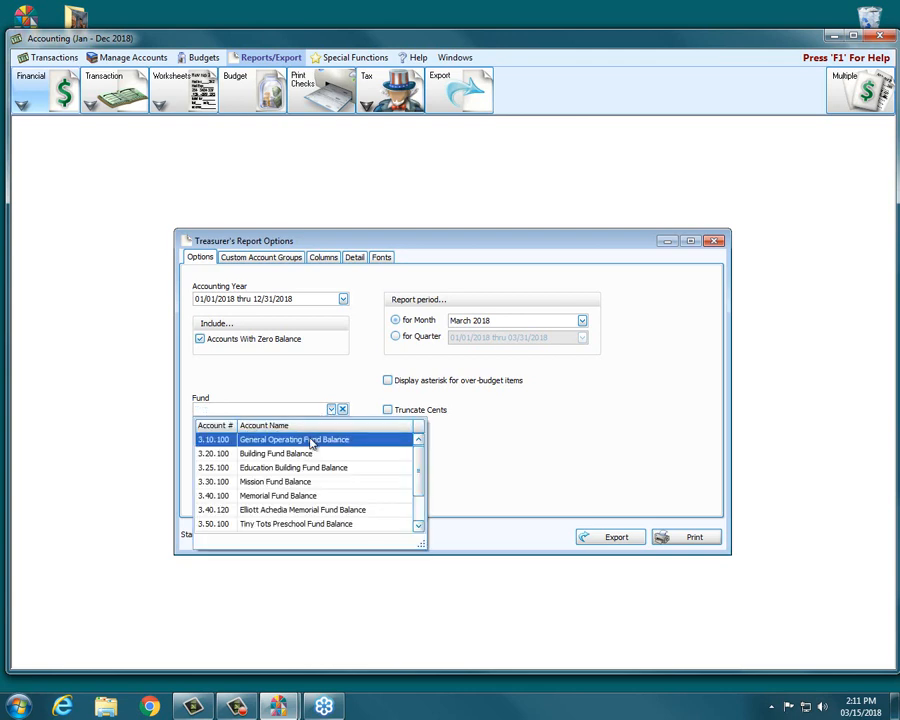
{"action": "left_click", "coordinate": [312, 443]}
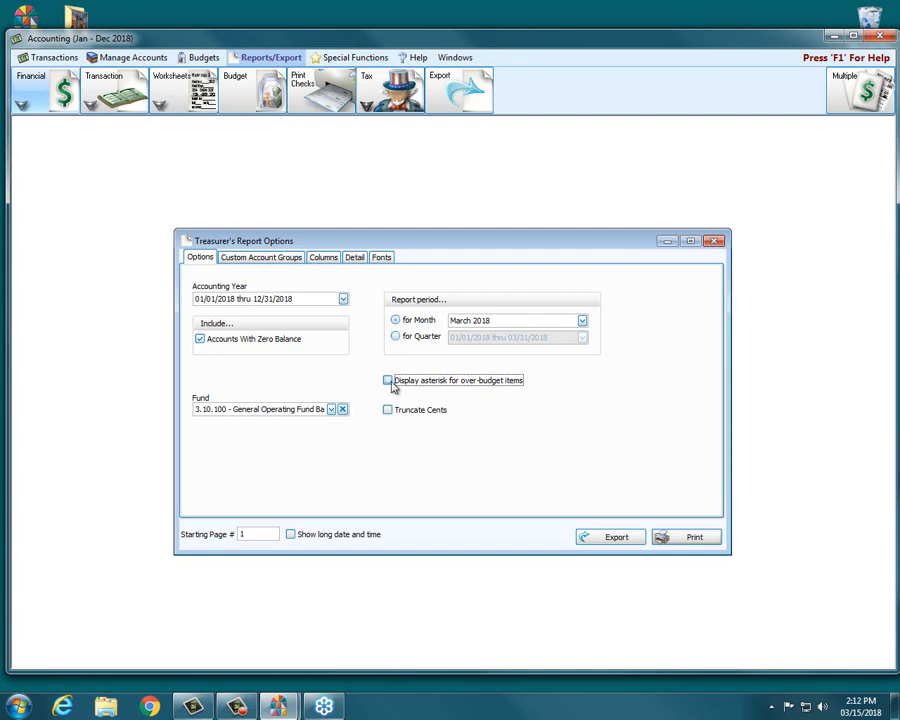
{"action": "left_click", "coordinate": [387, 383]}
- Review the visible columns of the Treasurer's Report, especially YTD Balance, against the report period options
{"action": "left_click", "coordinate": [333, 262]}
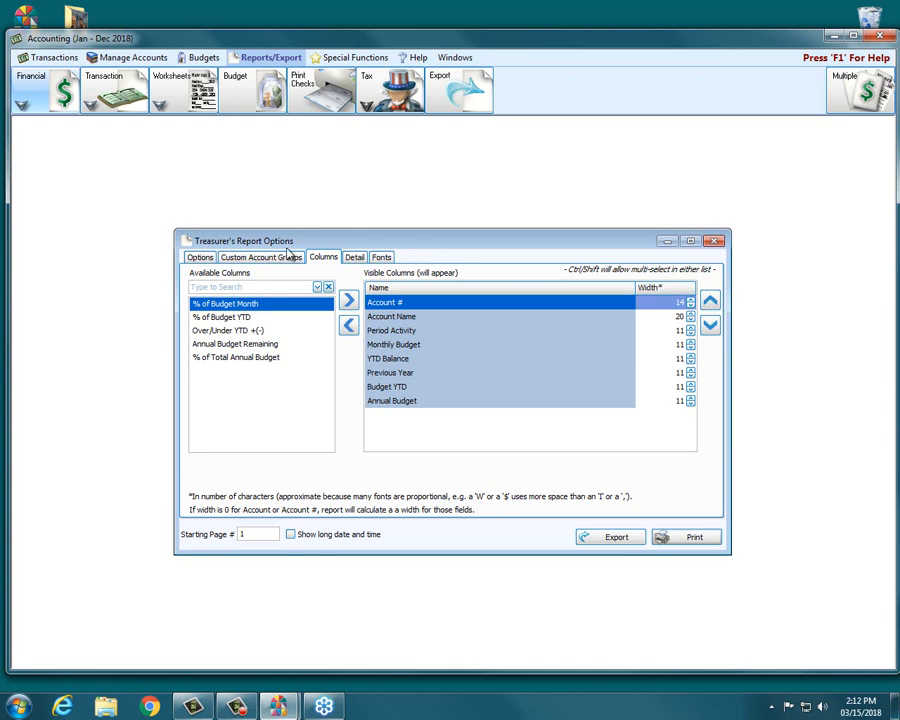
{"action": "left_click", "coordinate": [200, 259]}
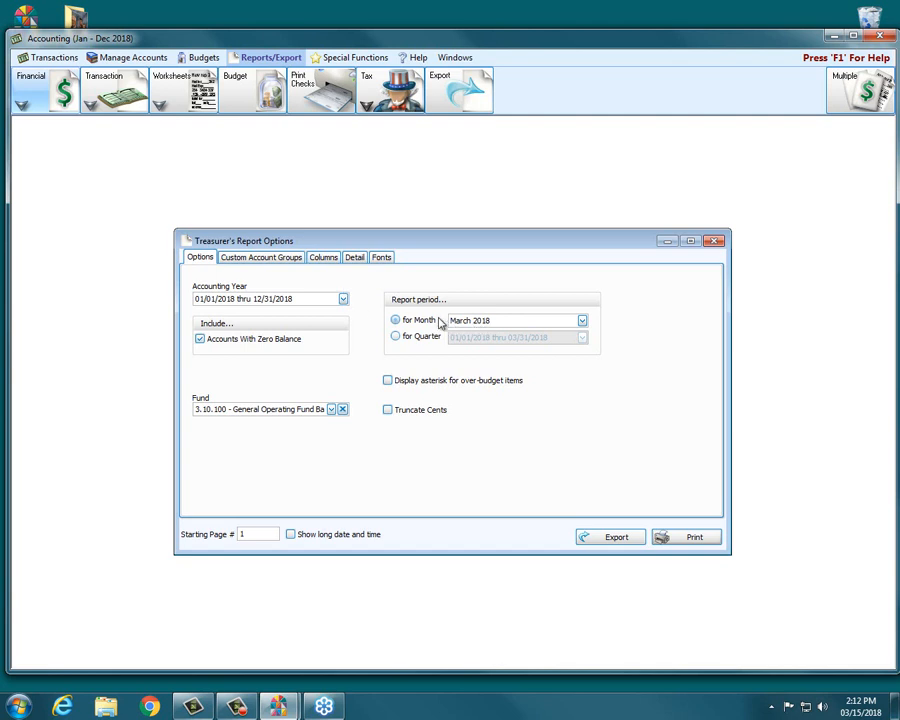
{"action": "left_click", "coordinate": [324, 257]}
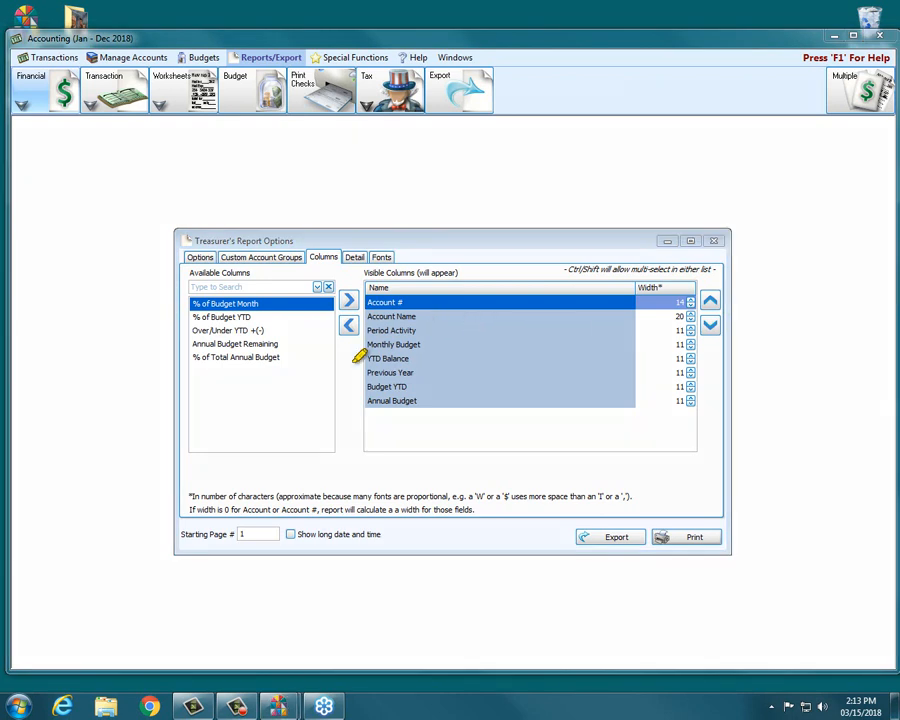
{"action": "left_click_drag", "start_coordinate": [367, 359], "coordinate": [439, 359]}
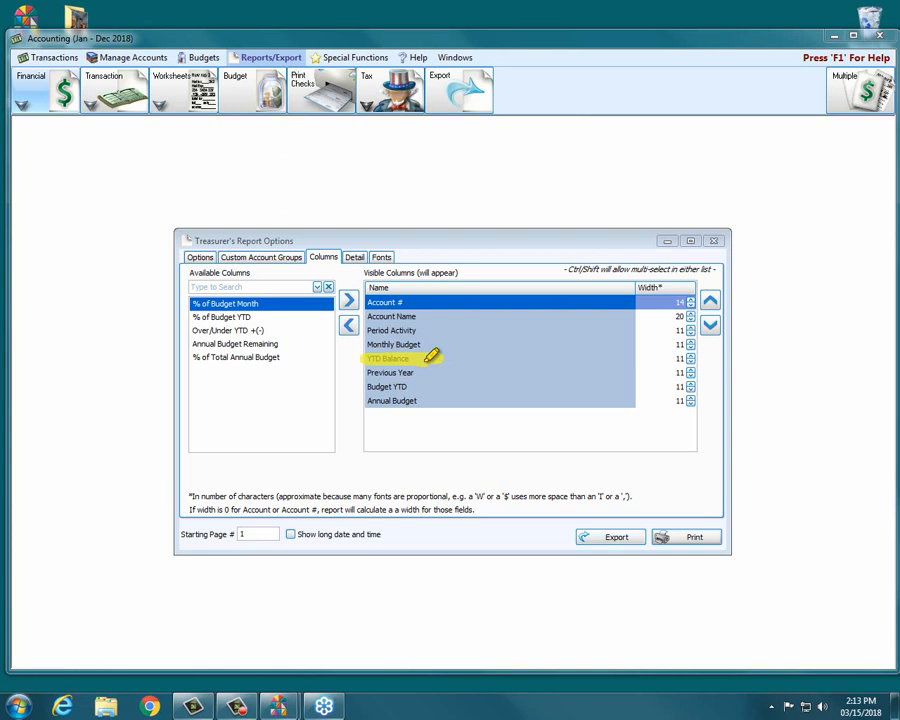
{"action": "left_click_drag", "start_coordinate": [438, 357], "coordinate": [328, 357]}
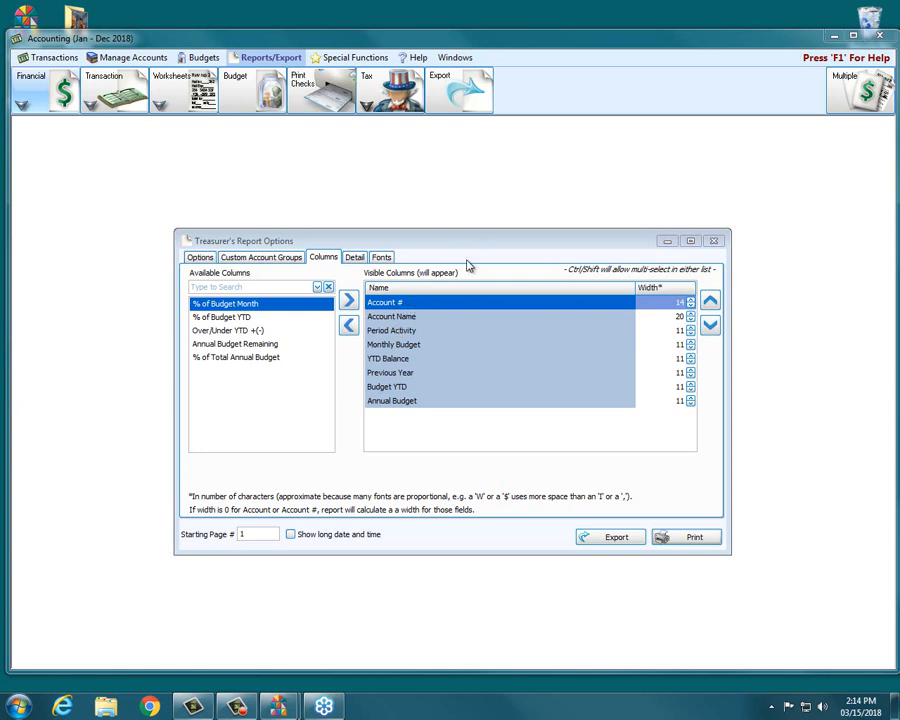
- Add % of Budget Month, % of Budget YTD, Over/Under YTD +(-), Annual Budget Remaining and % of Total Annual Budget to the visible columns
{"action": "left_click", "coordinate": [397, 345]}
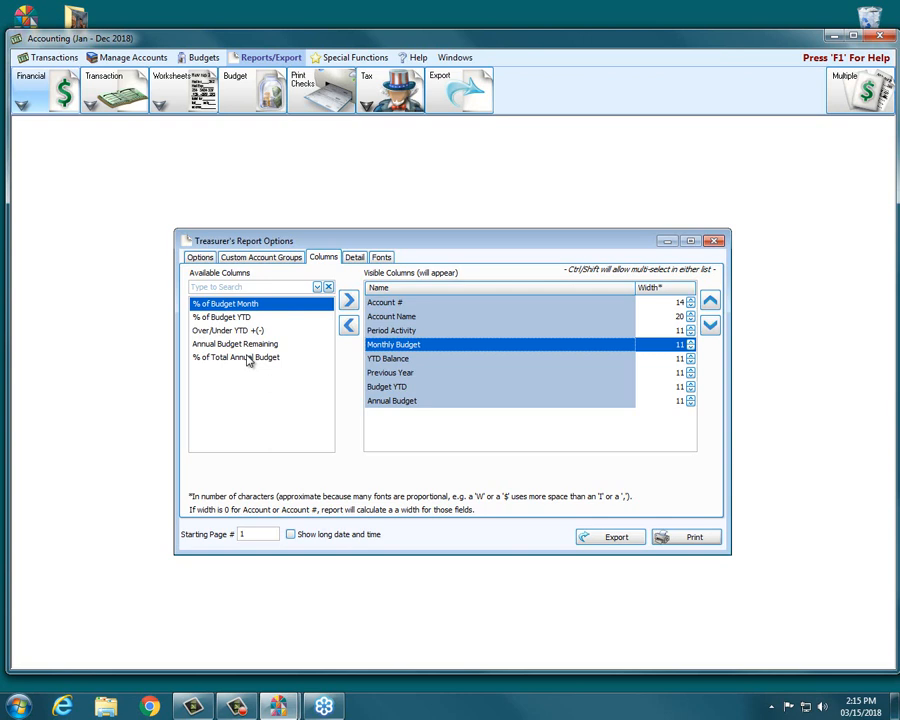
{"action": "double_click", "coordinate": [310, 304]}
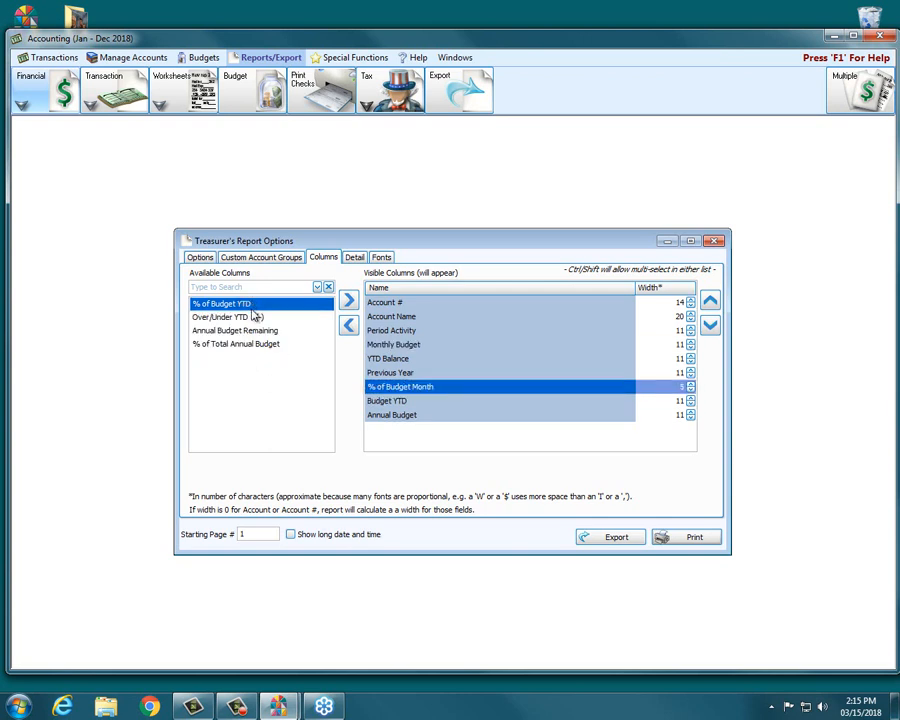
{"action": "double_click", "coordinate": [253, 309]}
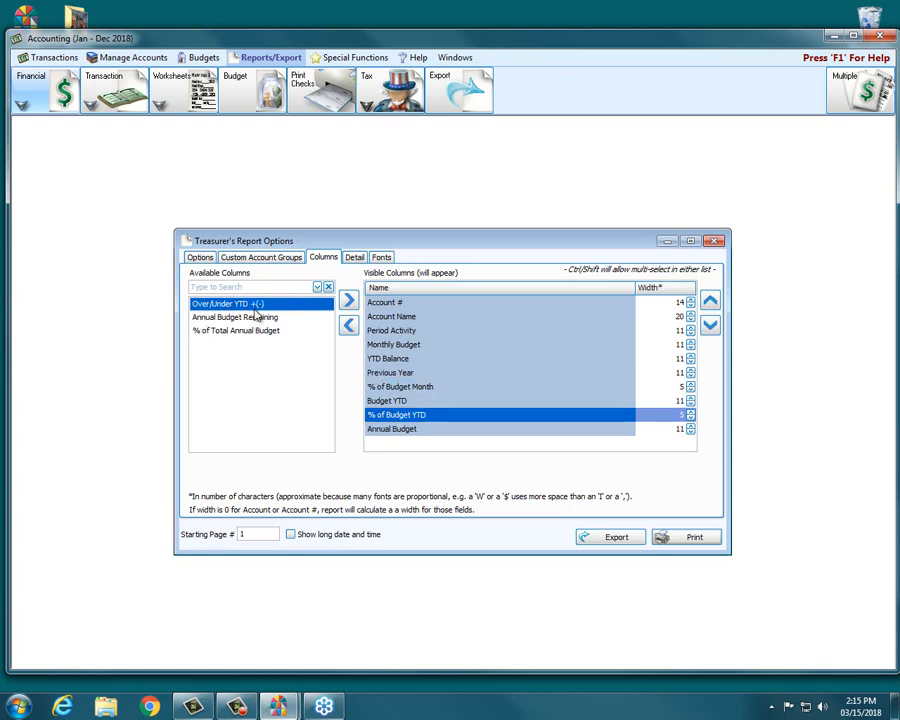
{"action": "double_click", "coordinate": [256, 310]}
{"action": "double_click", "coordinate": [258, 310]}
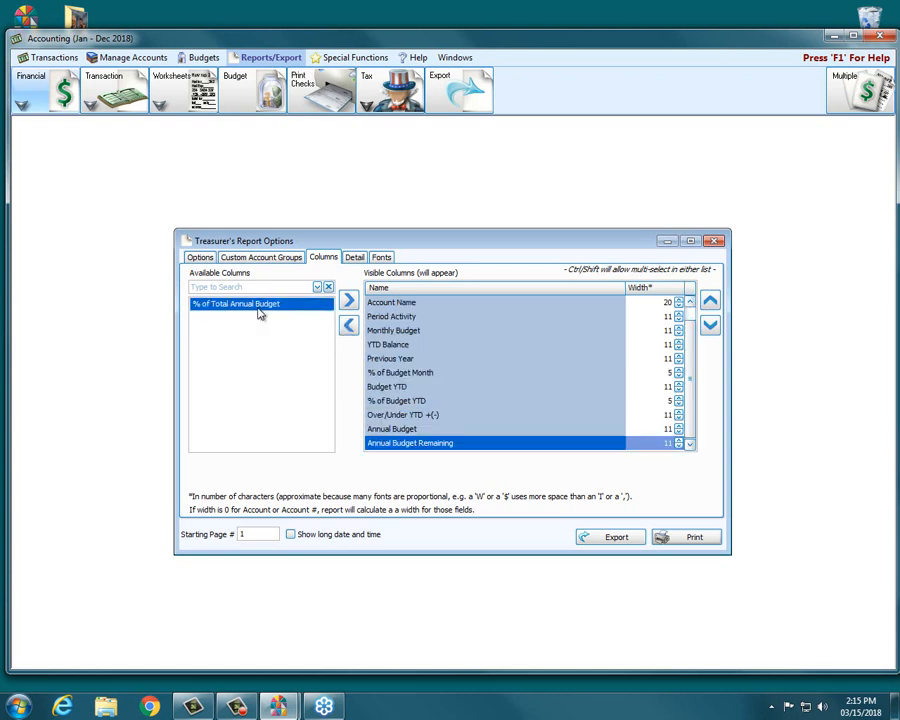
{"action": "double_click", "coordinate": [258, 312]}
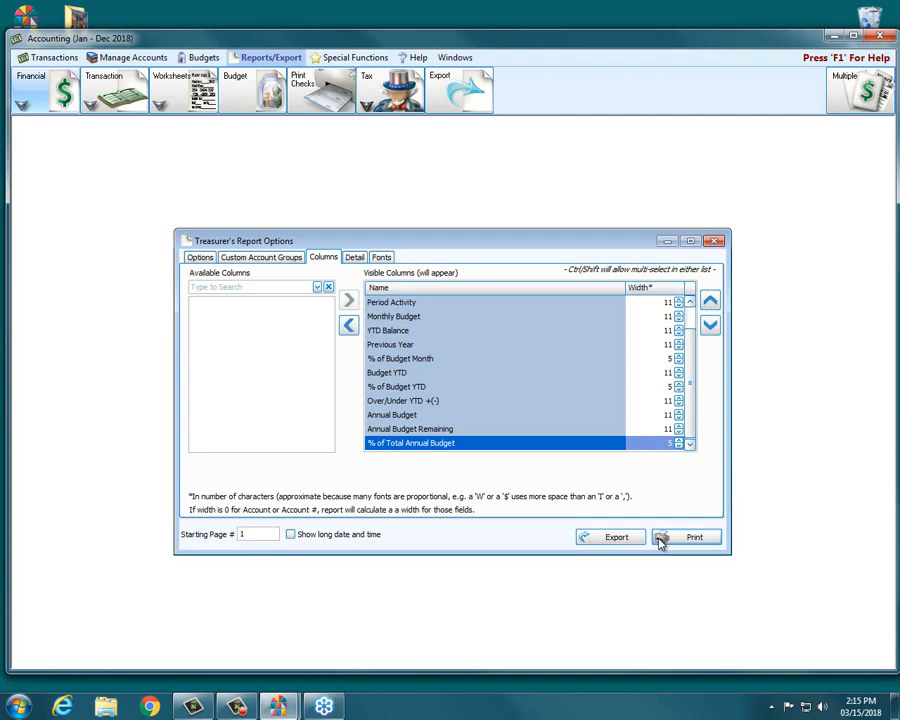
- Turn off detail for Total Income and Total Expenses, preview the summarized Treasurer's Report, and close the preview
{"action": "left_click", "coordinate": [357, 258]}
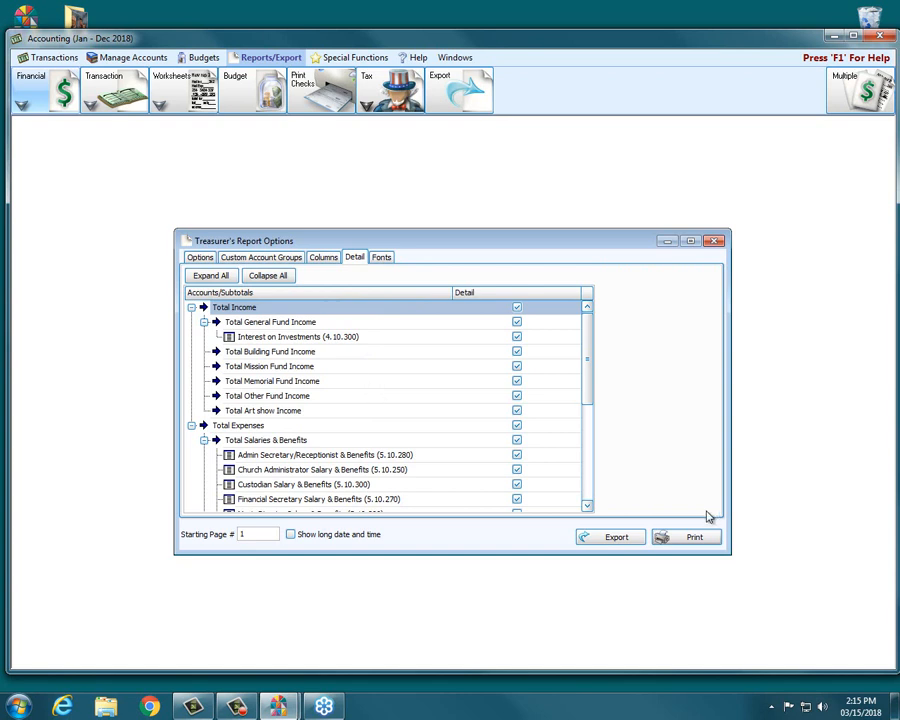
{"action": "left_click", "coordinate": [263, 278]}
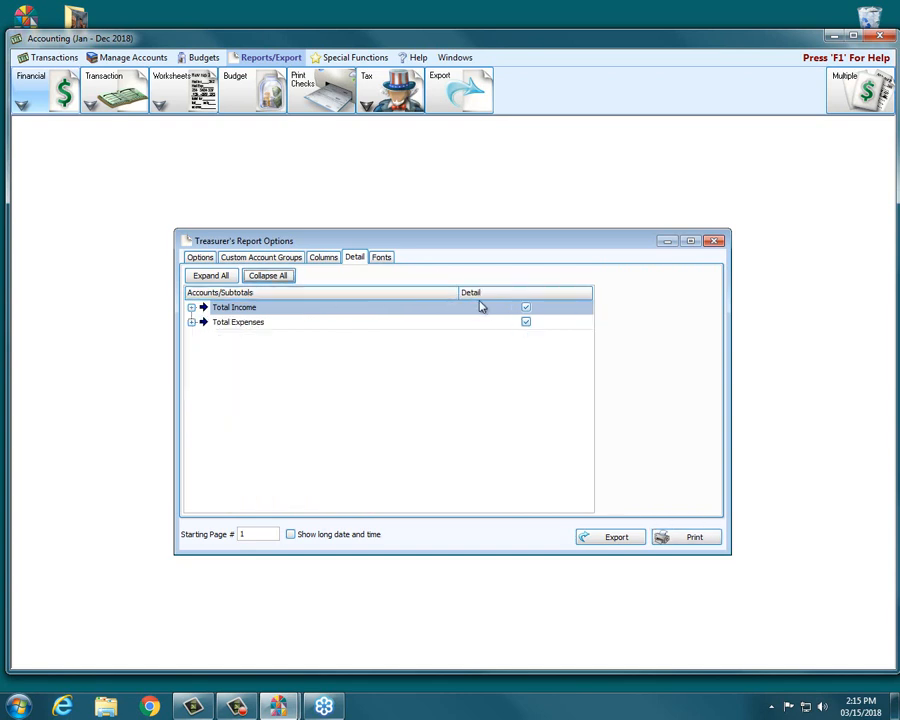
{"action": "left_click", "coordinate": [526, 308]}
{"action": "left_click", "coordinate": [526, 322]}
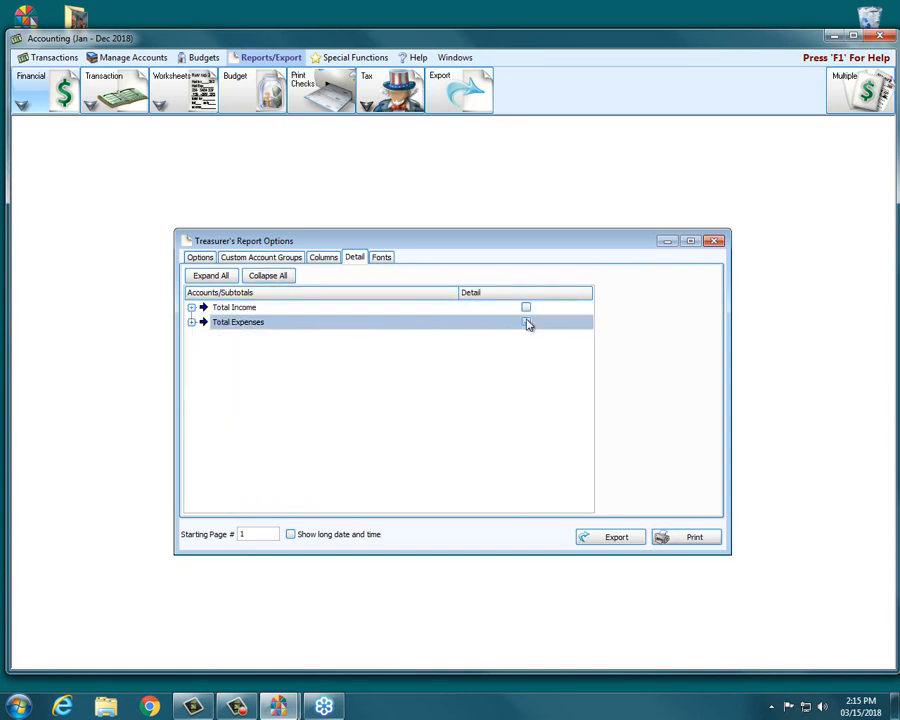
{"action": "left_click", "coordinate": [687, 541]}
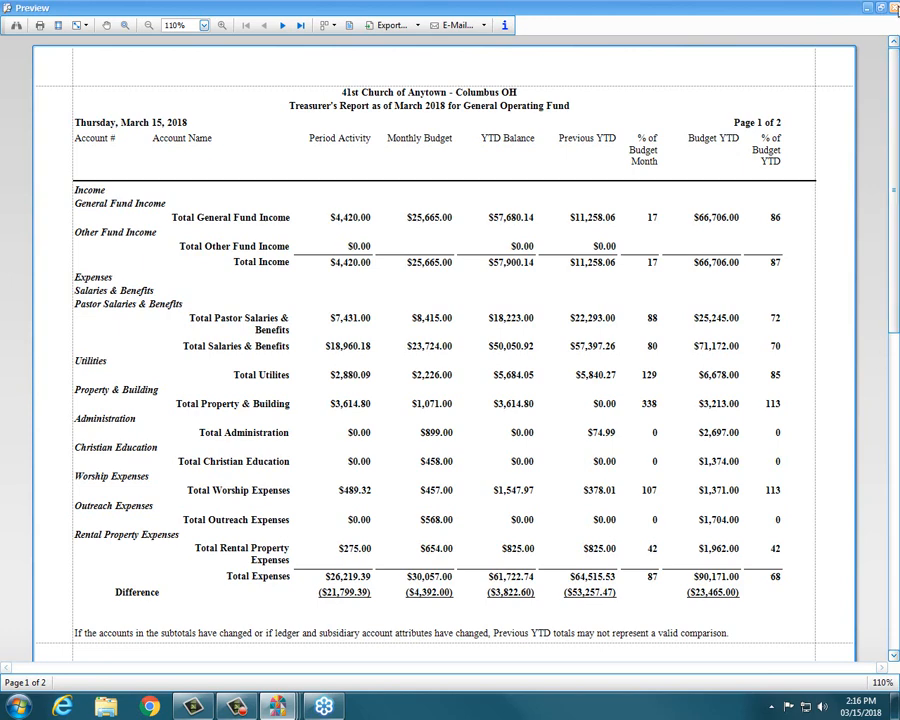
{"action": "left_click", "coordinate": [880, 8]}
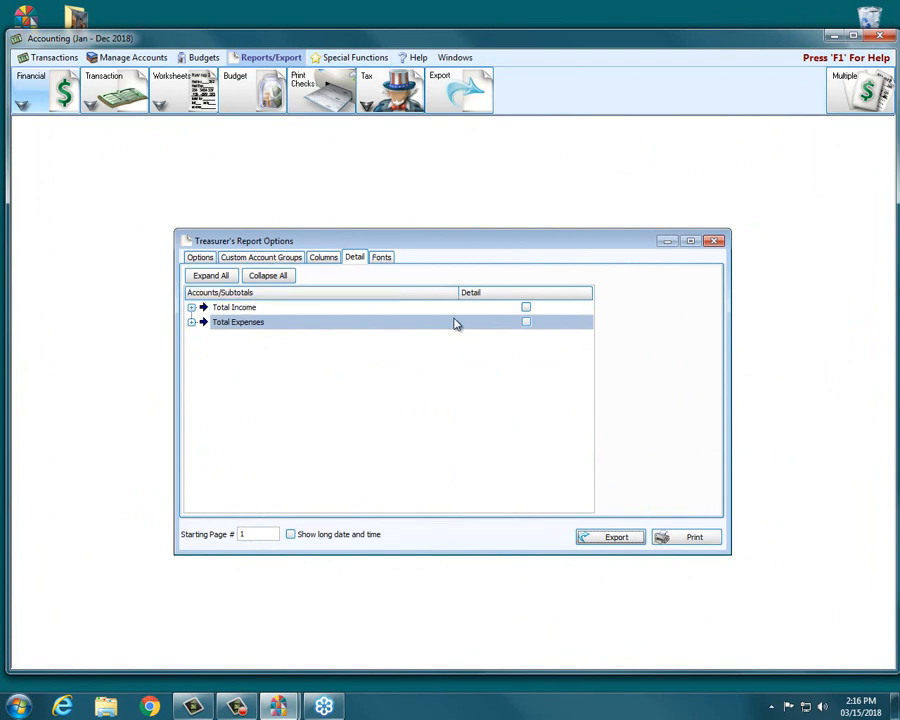
- Restore detail for Total Income and Total Expenses, turn it off for Total Salaries & Benefits only, and preview the Treasurer's Report
{"action": "left_click", "coordinate": [526, 308]}
{"action": "left_click", "coordinate": [526, 321]}
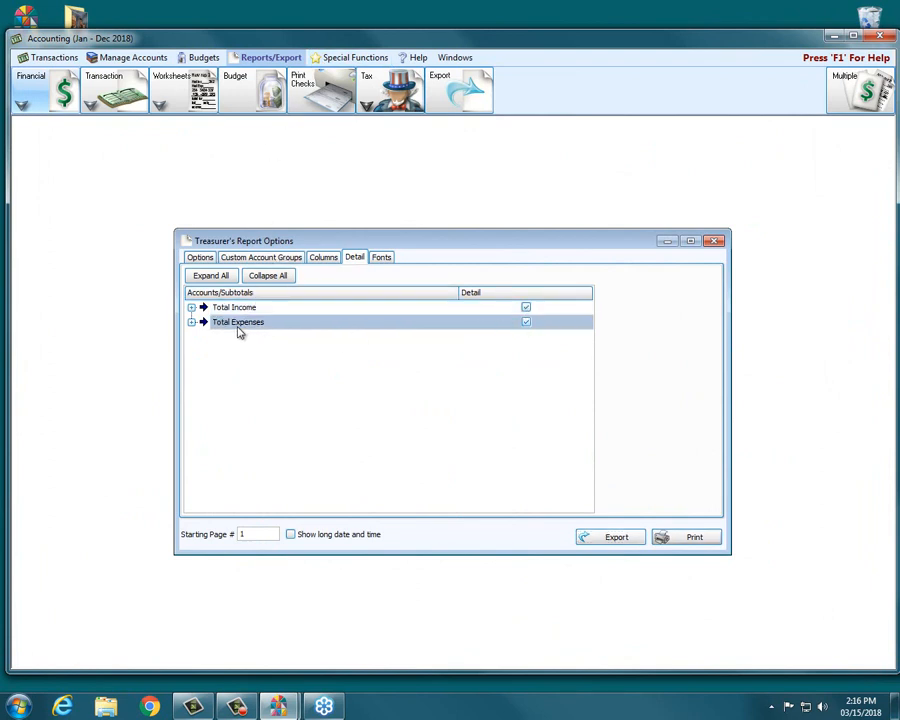
{"action": "left_click", "coordinate": [191, 322]}
{"action": "left_click", "coordinate": [526, 337]}
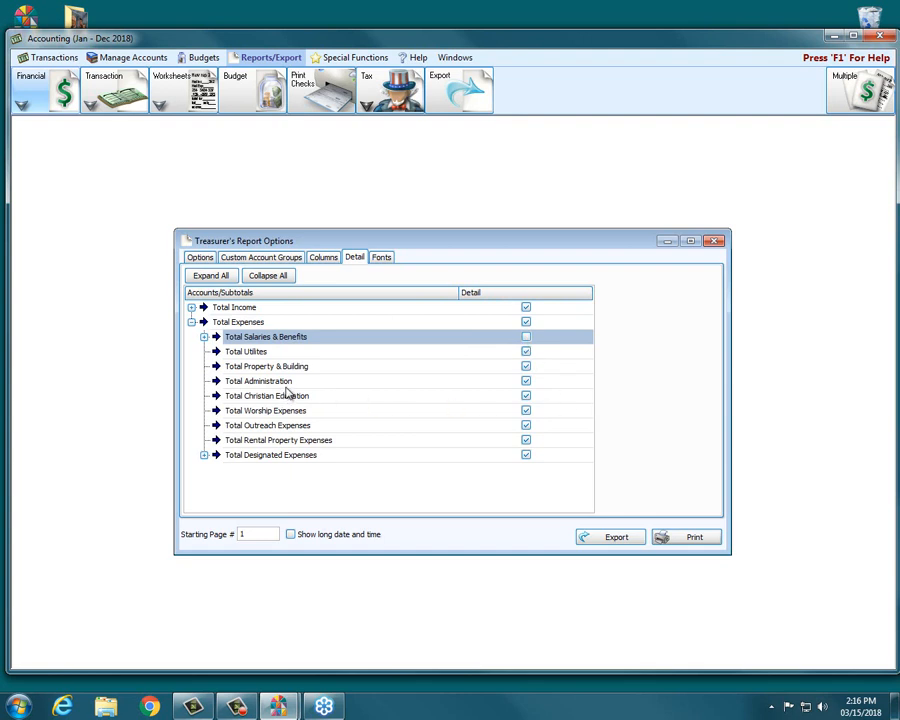
{"action": "left_click", "coordinate": [686, 539]}
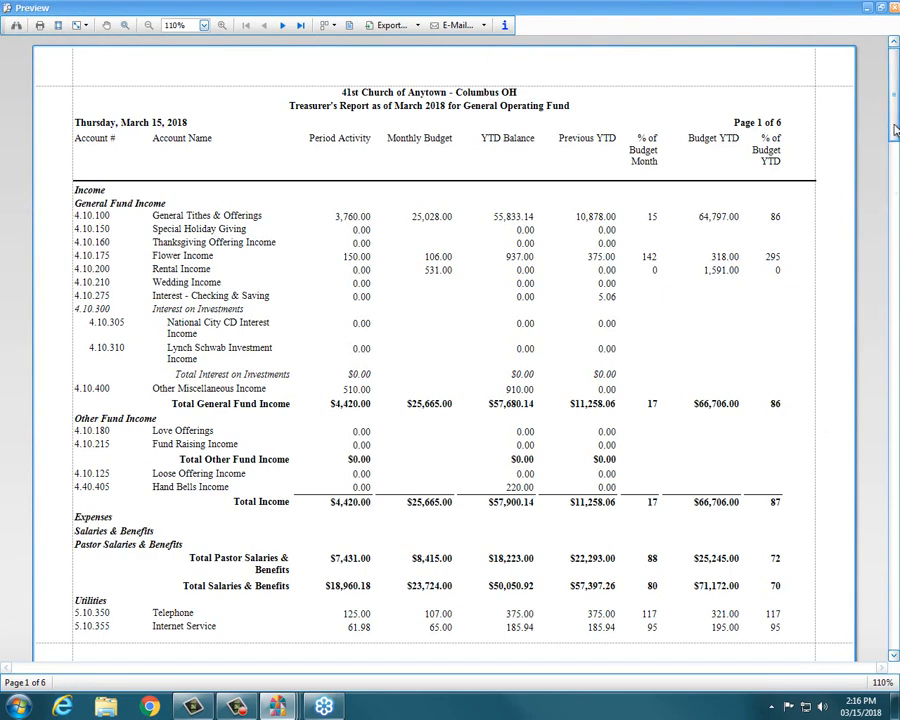
{"action": "left_click_drag", "start_coordinate": [894, 128], "coordinate": [897, 168]}
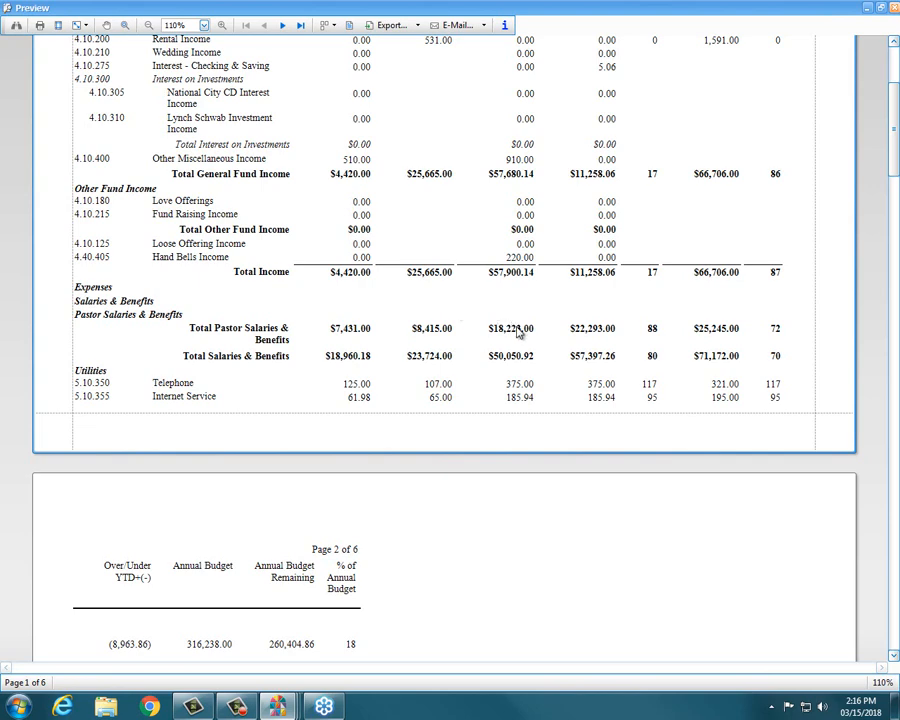
- Close the Treasurer's Report preview and its options, and open the options for the Fund Activity Report
{"action": "left_click", "coordinate": [881, 7]}
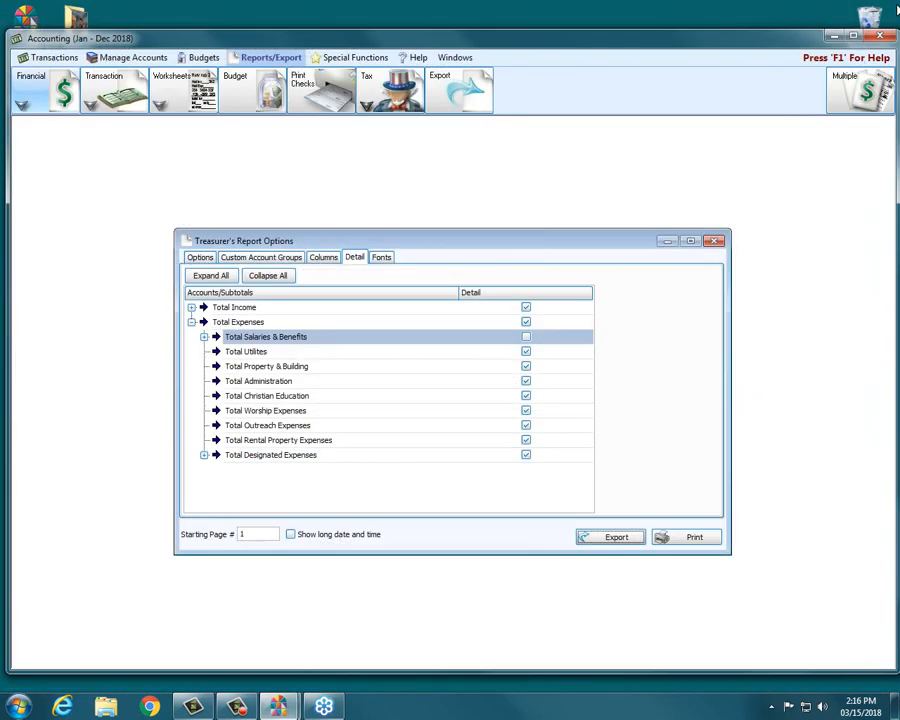
{"action": "left_click", "coordinate": [714, 241]}
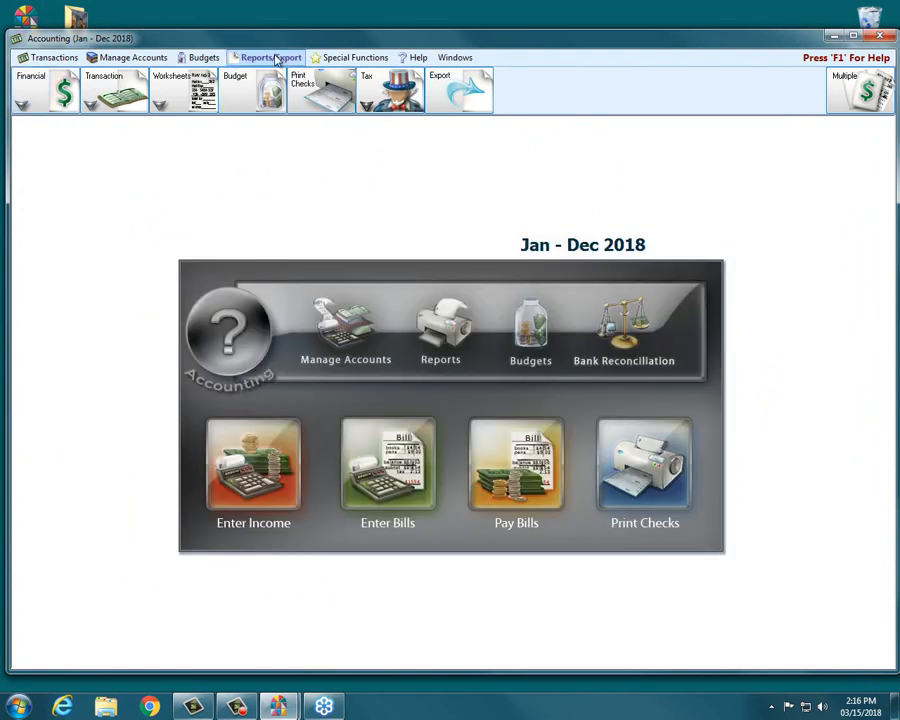
{"action": "left_click", "coordinate": [24, 68]}
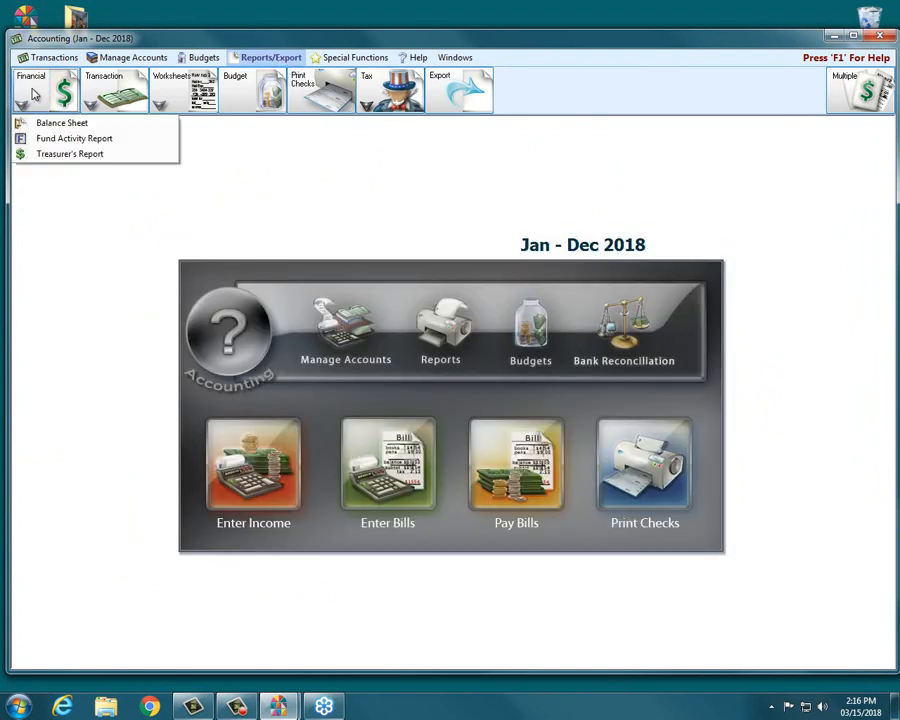
{"action": "left_click", "coordinate": [46, 140]}
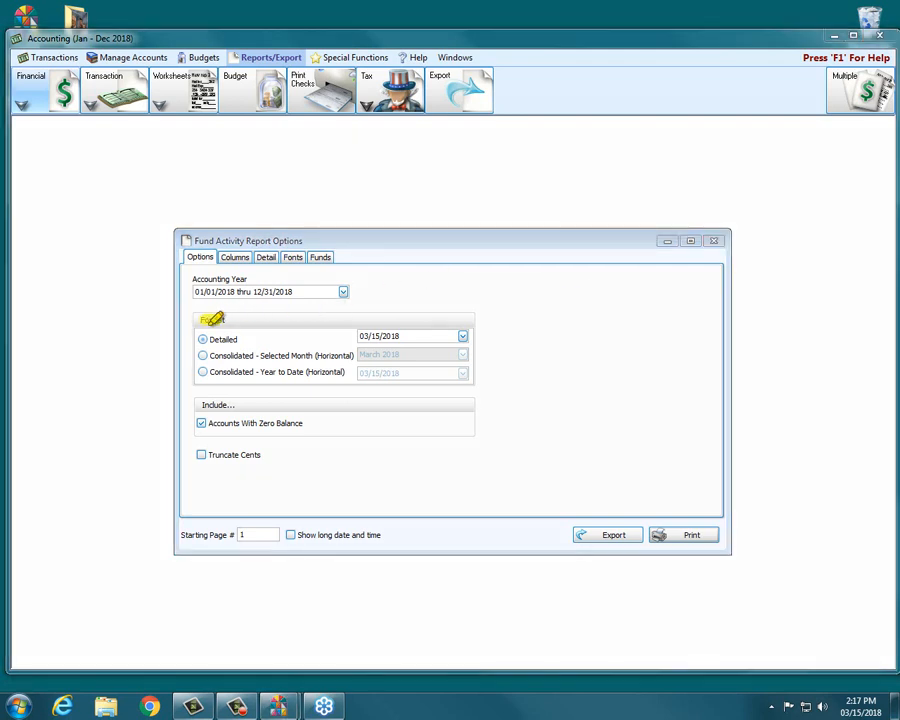
- Review the Fund Activity Report formats and preview the Detailed format as of 03/15/2018 at 130% zoom
{"action": "mouse_move", "coordinate": [194, 338]}
{"action": "left_mouse_down"}
{"action": "mouse_move", "coordinate": [202, 339]}
{"action": "mouse_move", "coordinate": [200, 359]}
{"action": "left_mouse_up"}
{"action": "key", "text": "Escape"}
{"action": "left_click", "coordinate": [689, 537]}
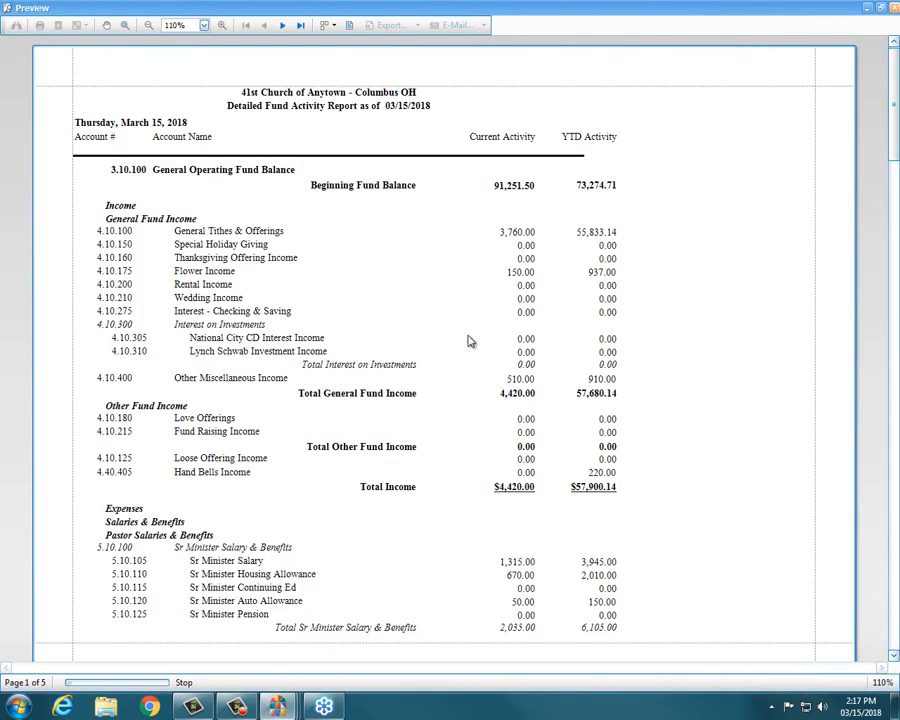
{"action": "left_click", "coordinate": [222, 26]}
{"action": "left_click", "coordinate": [222, 26]}
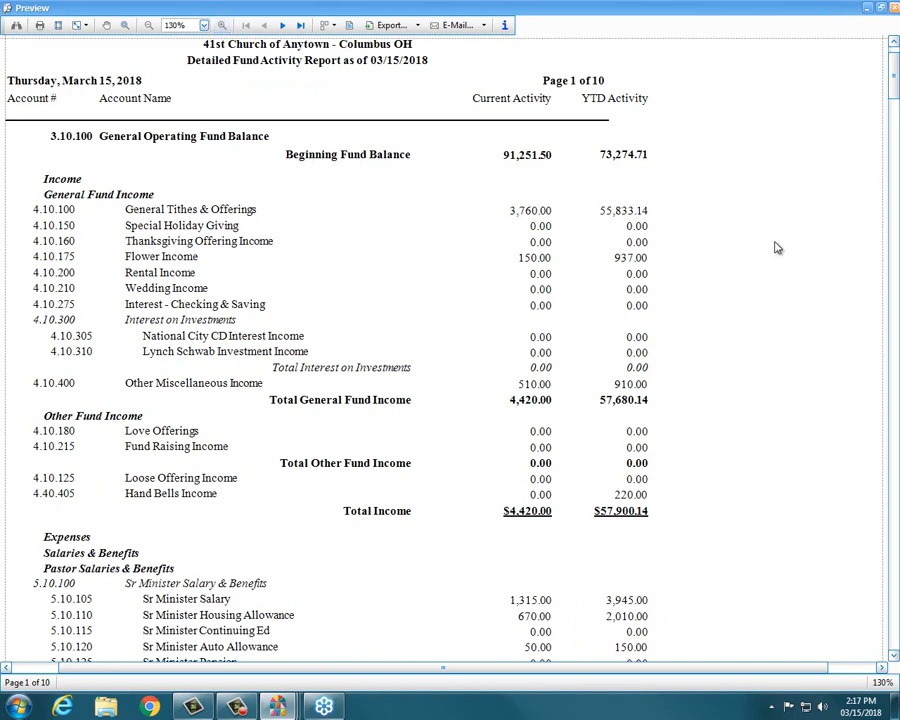
{"action": "left_click_drag", "start_coordinate": [515, 675], "coordinate": [372, 663]}
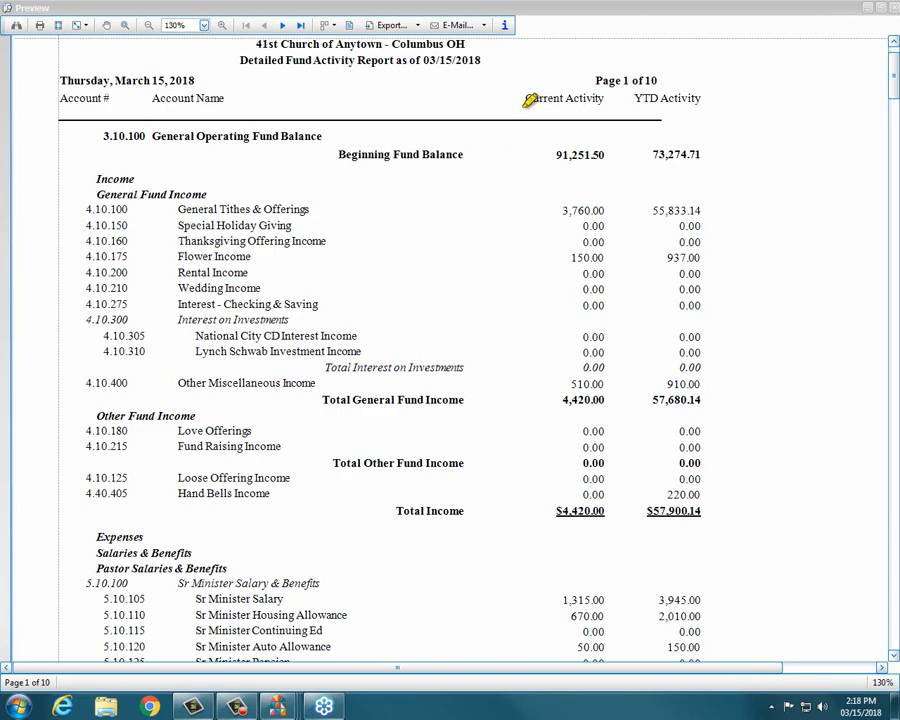
- Examine the General Operating Fund's current and YTD activity, from the beginning fund balance through income and expenses to the ending balance
{"action": "left_click_drag", "start_coordinate": [526, 99], "coordinate": [600, 99]}
{"action": "left_click_drag", "start_coordinate": [617, 159], "coordinate": [518, 156]}
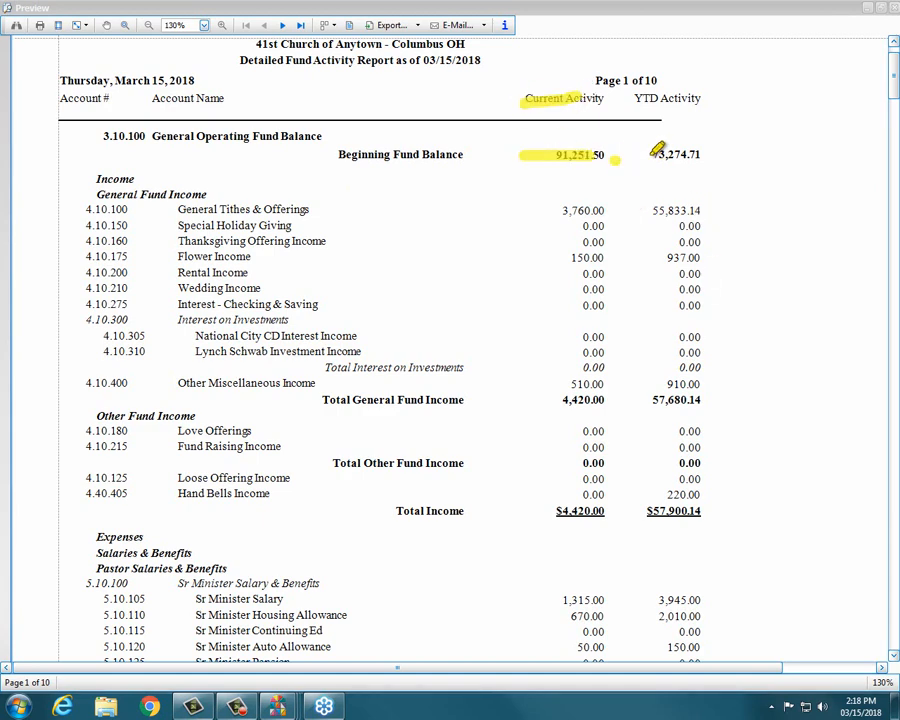
{"action": "left_click_drag", "start_coordinate": [652, 155], "coordinate": [722, 155]}
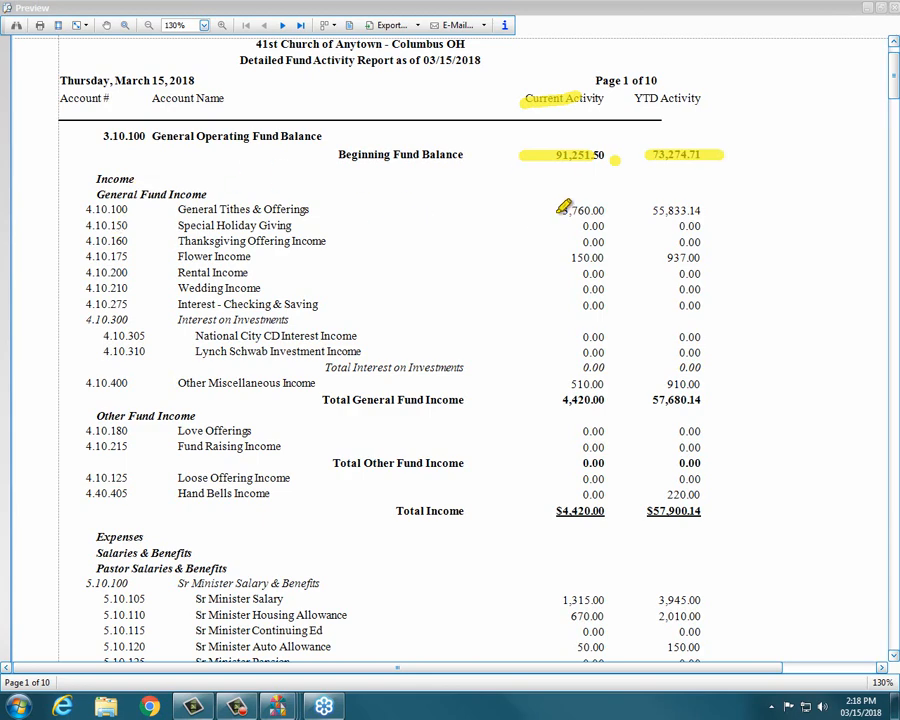
{"action": "left_click_drag", "start_coordinate": [558, 211], "coordinate": [682, 212]}
{"action": "left_click_drag", "start_coordinate": [192, 205], "coordinate": [190, 415]}
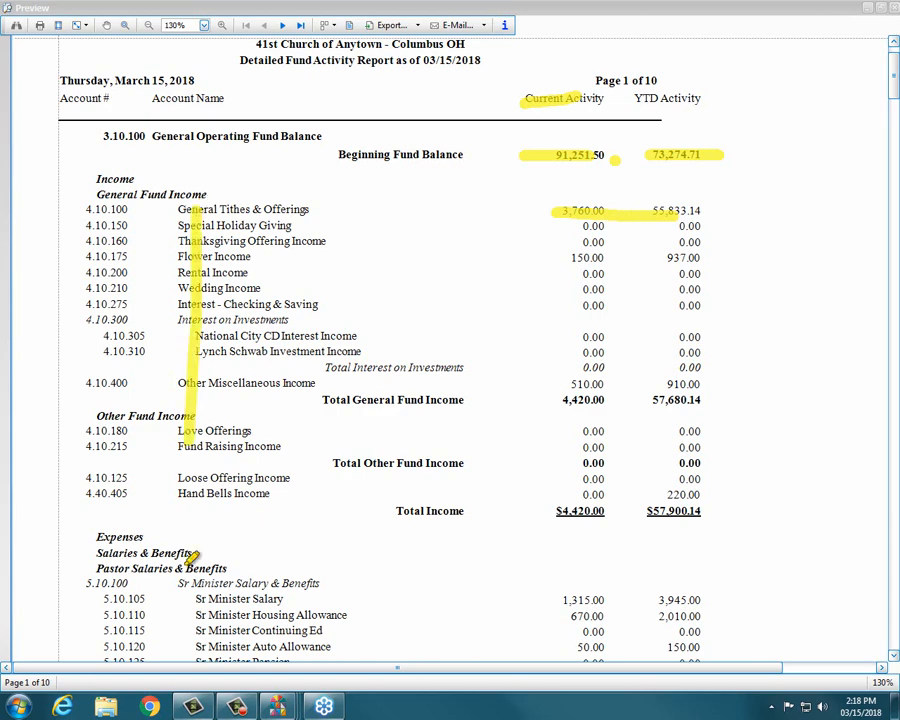
{"action": "left_click_drag", "start_coordinate": [187, 564], "coordinate": [185, 567]}
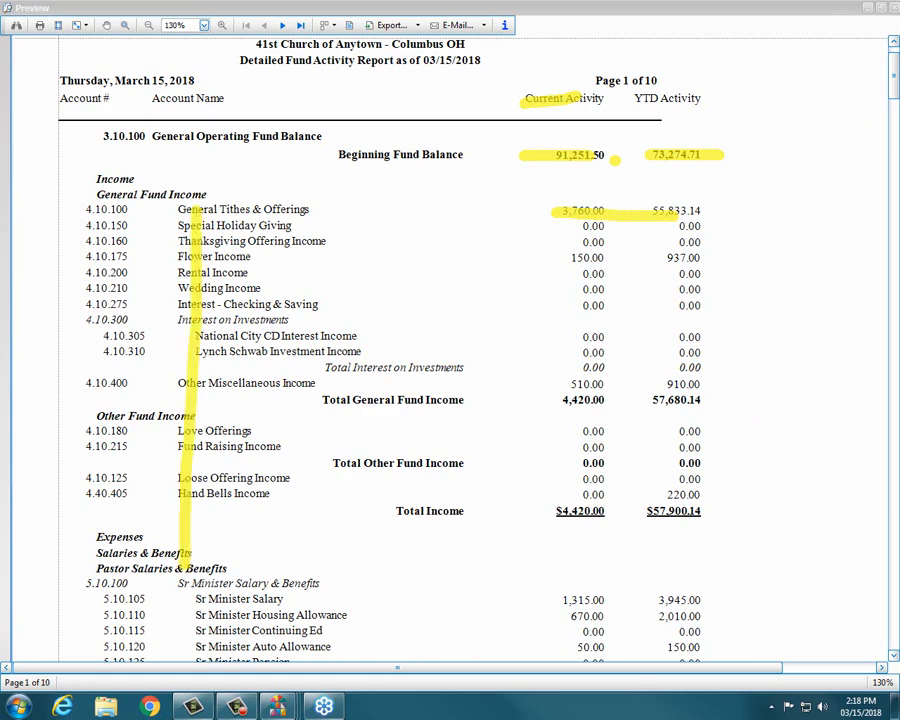
{"action": "left_click_drag", "start_coordinate": [894, 84], "coordinate": [894, 182]}
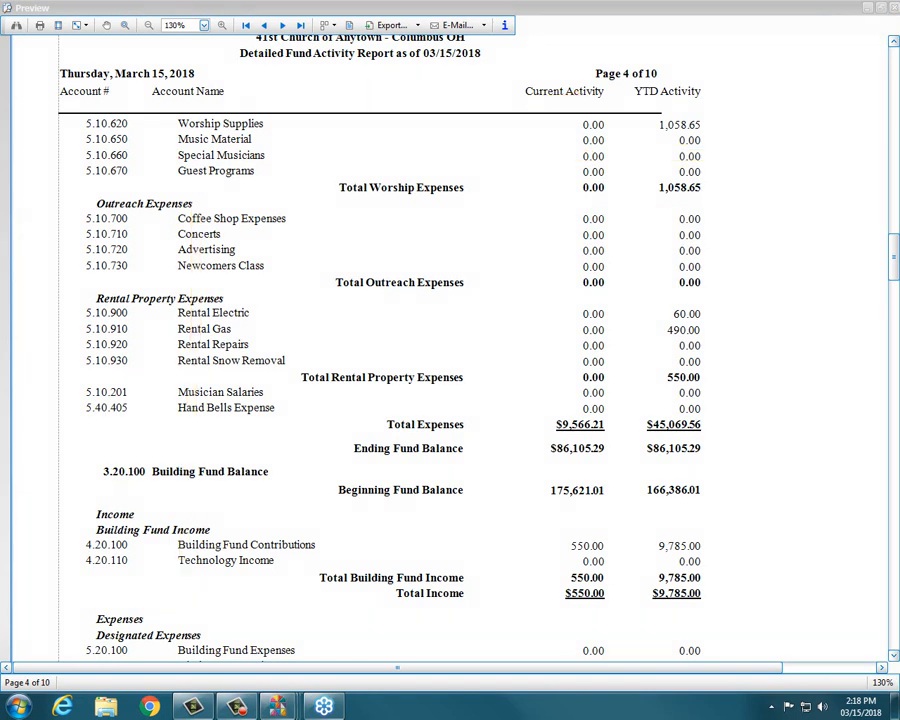
- Close the detailed Fund Activity preview and limit the report's selected funds to Mission Fund Balance only
{"action": "left_click", "coordinate": [894, 8]}
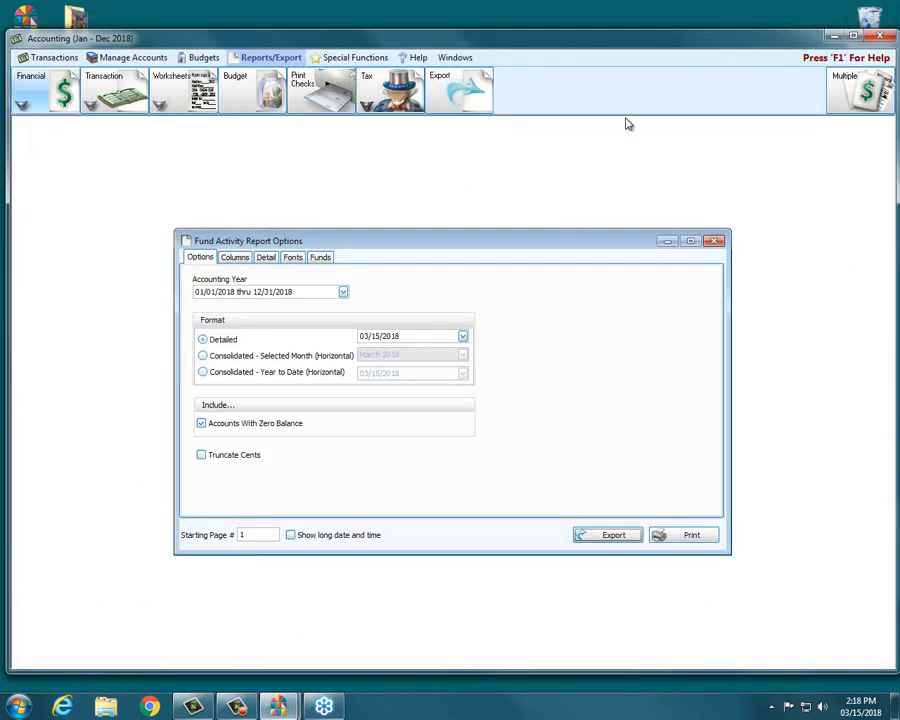
{"action": "left_click", "coordinate": [320, 258]}
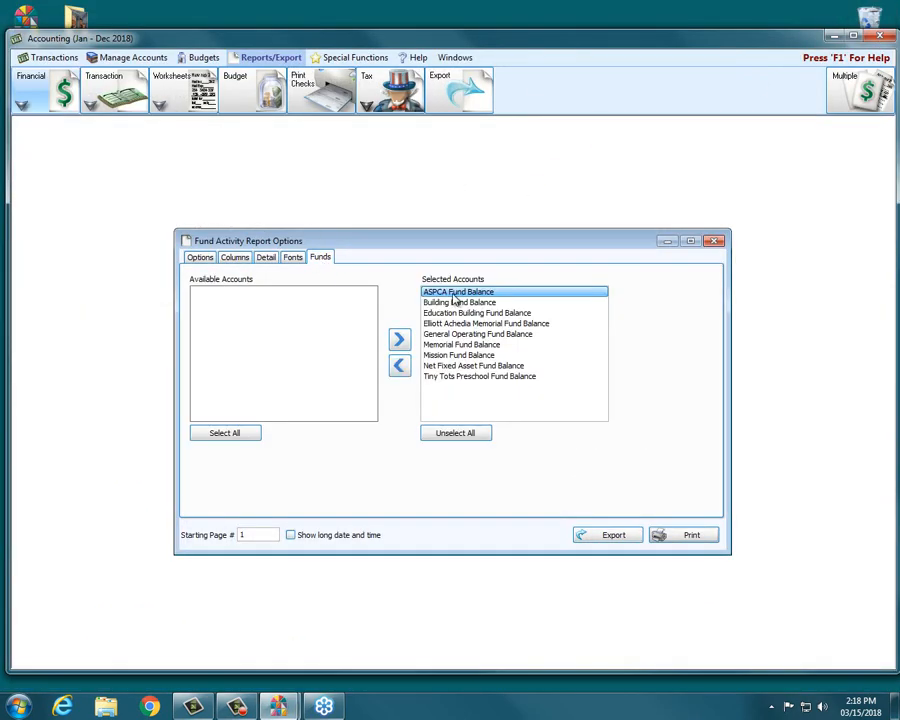
{"action": "left_click", "coordinate": [451, 356]}
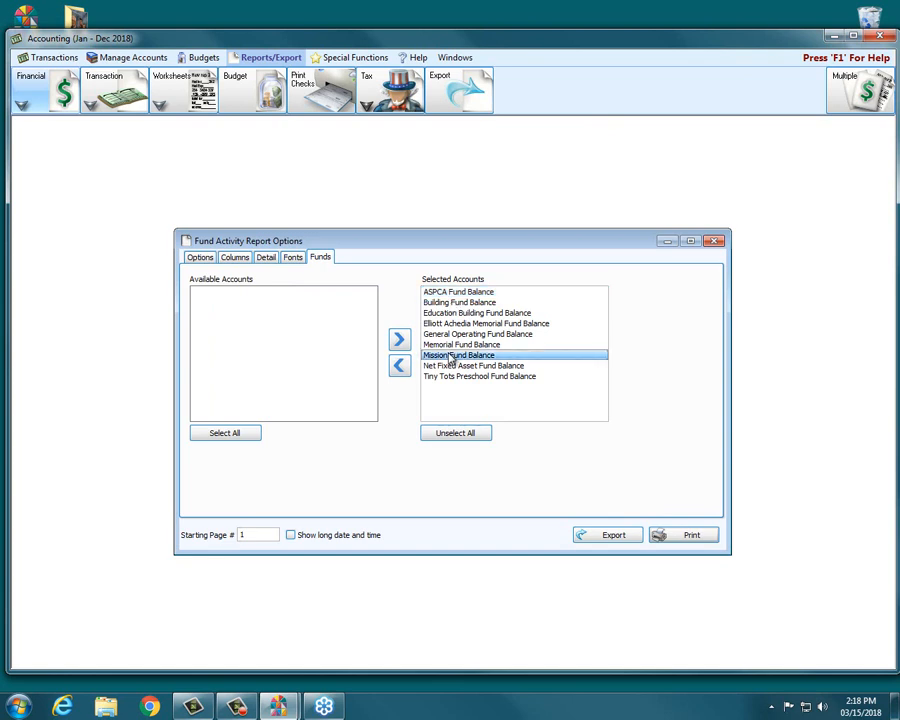
{"action": "left_click", "coordinate": [427, 437]}
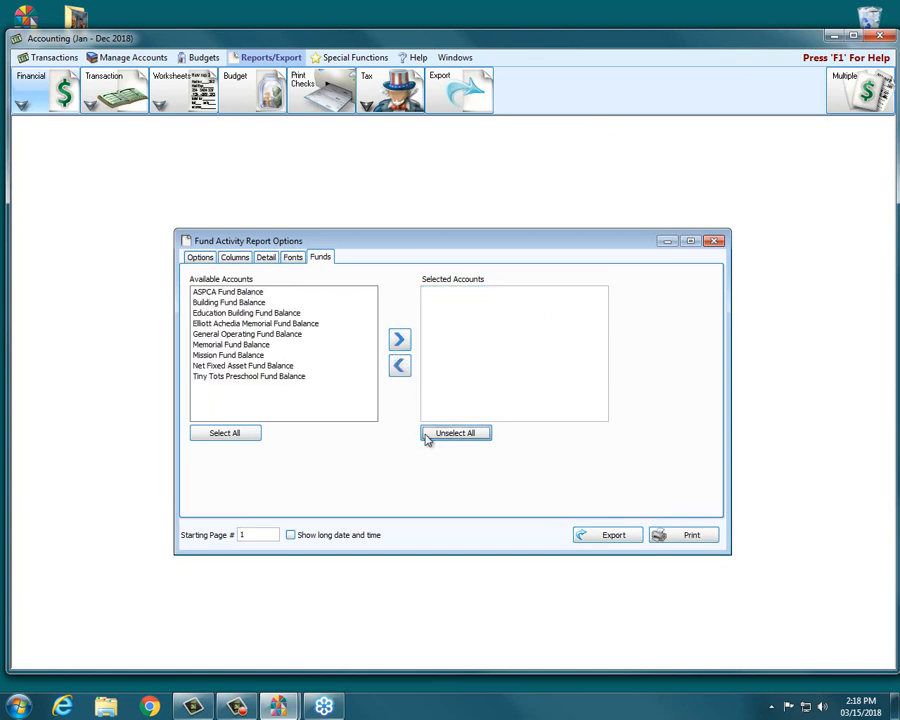
{"action": "left_click", "coordinate": [234, 355]}
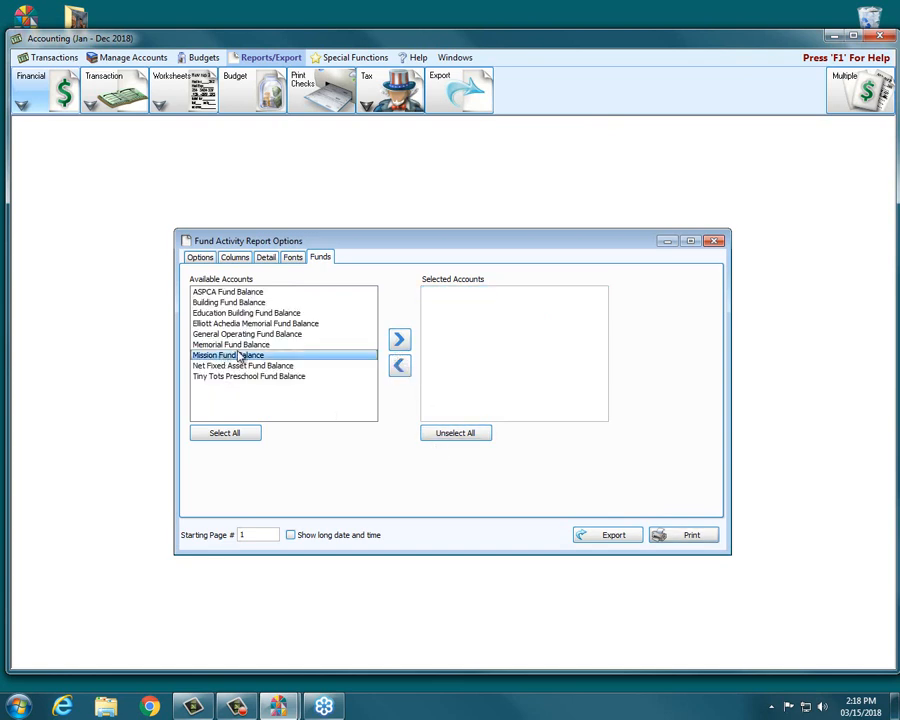
{"action": "left_click", "coordinate": [397, 341]}
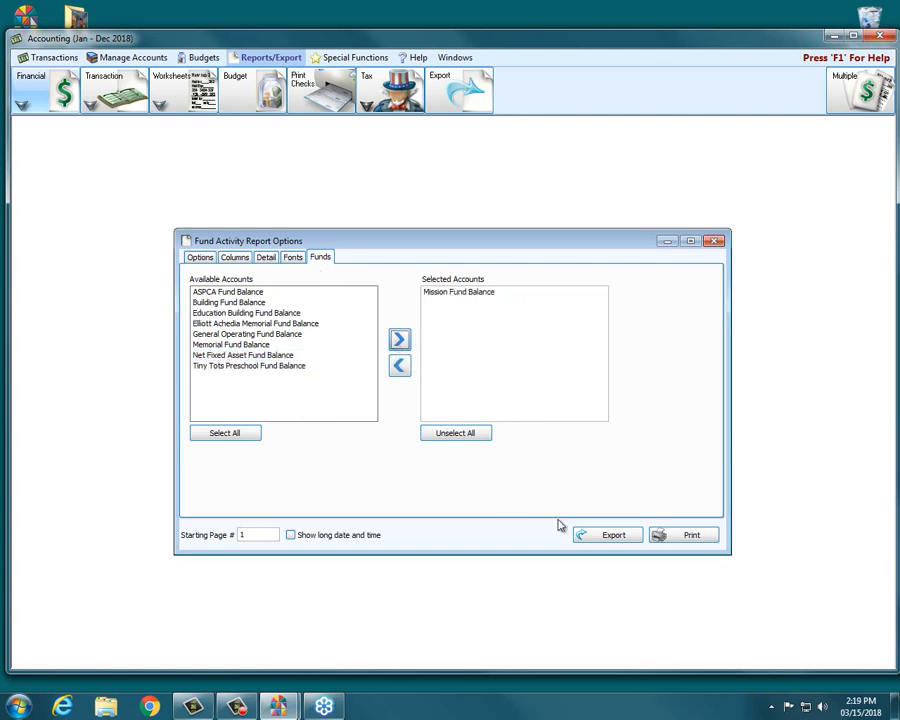
- Try to preview the Fund Activity Report for the Mission Fund alone, and close the blank previews
{"action": "left_click", "coordinate": [689, 537]}
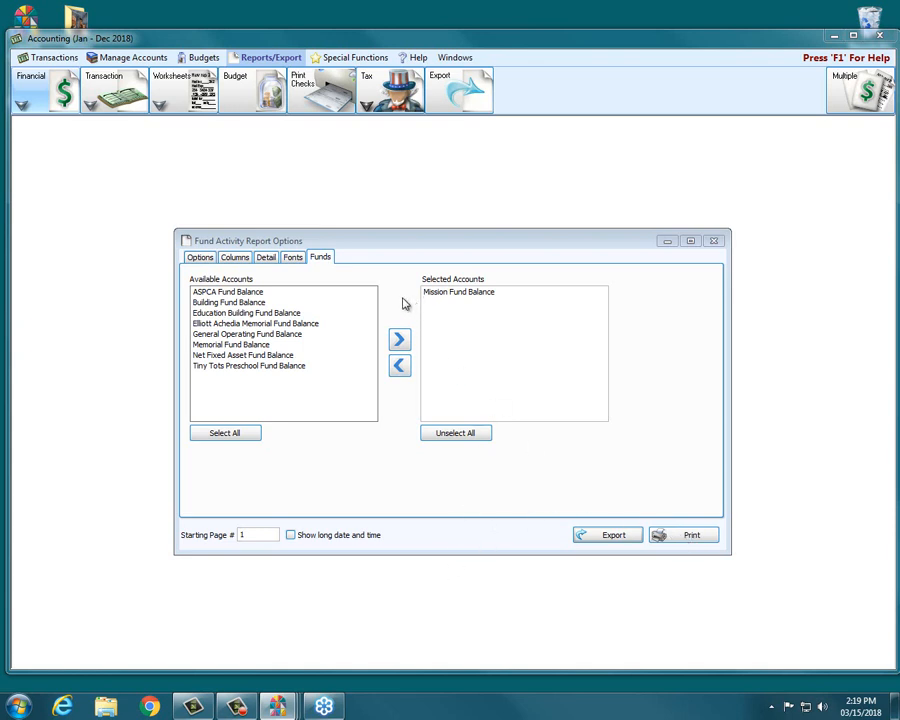
{"action": "mouse_move", "coordinate": [282, 711]}
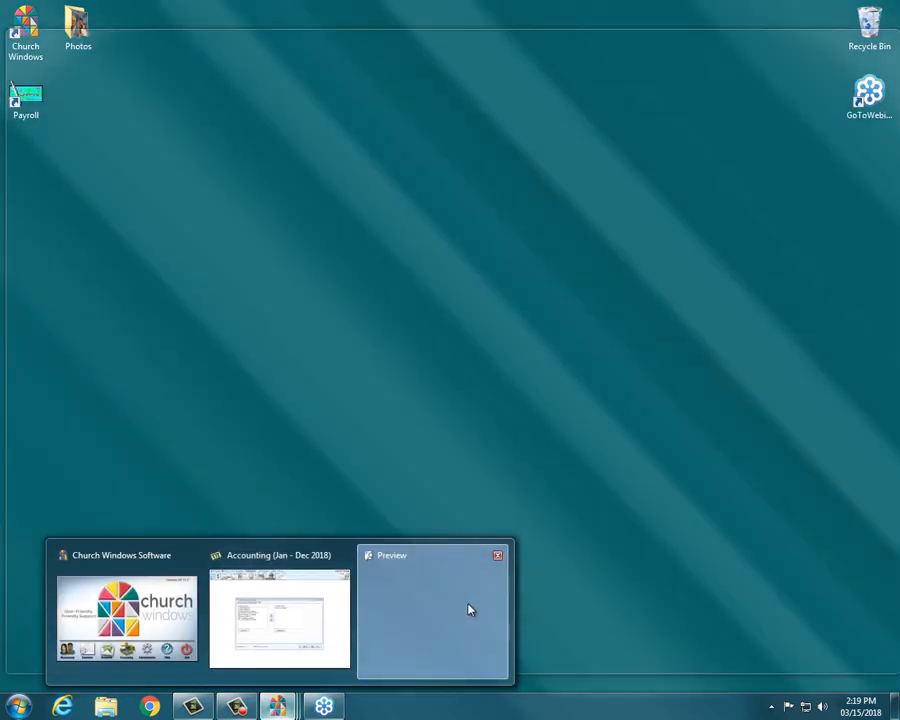
{"action": "left_click", "coordinate": [469, 606]}
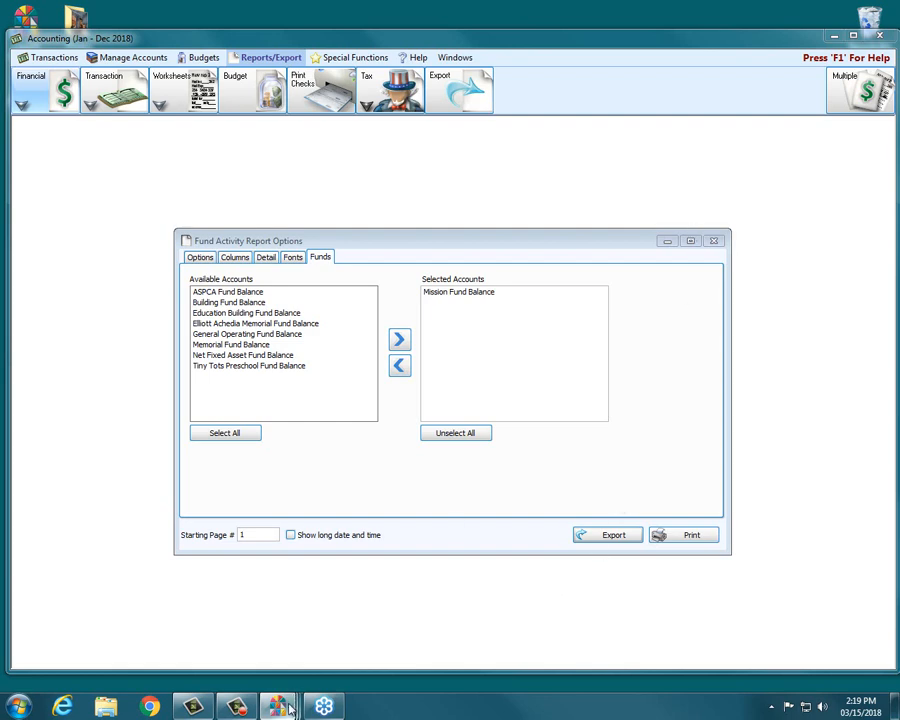
{"action": "mouse_move", "coordinate": [277, 707]}
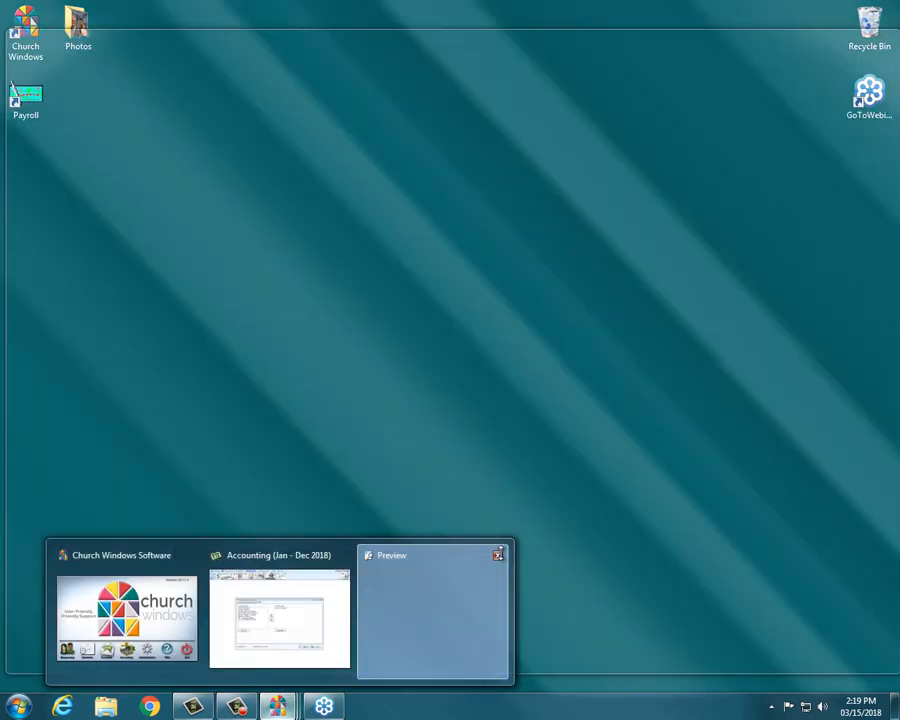
{"action": "left_click", "coordinate": [498, 555]}
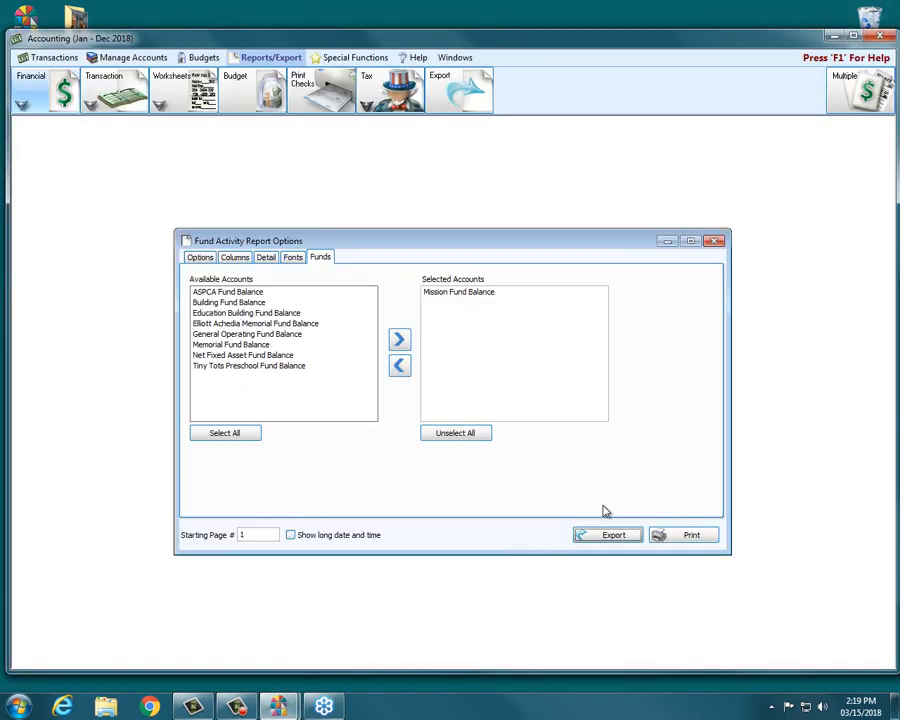
{"action": "left_click", "coordinate": [682, 535]}
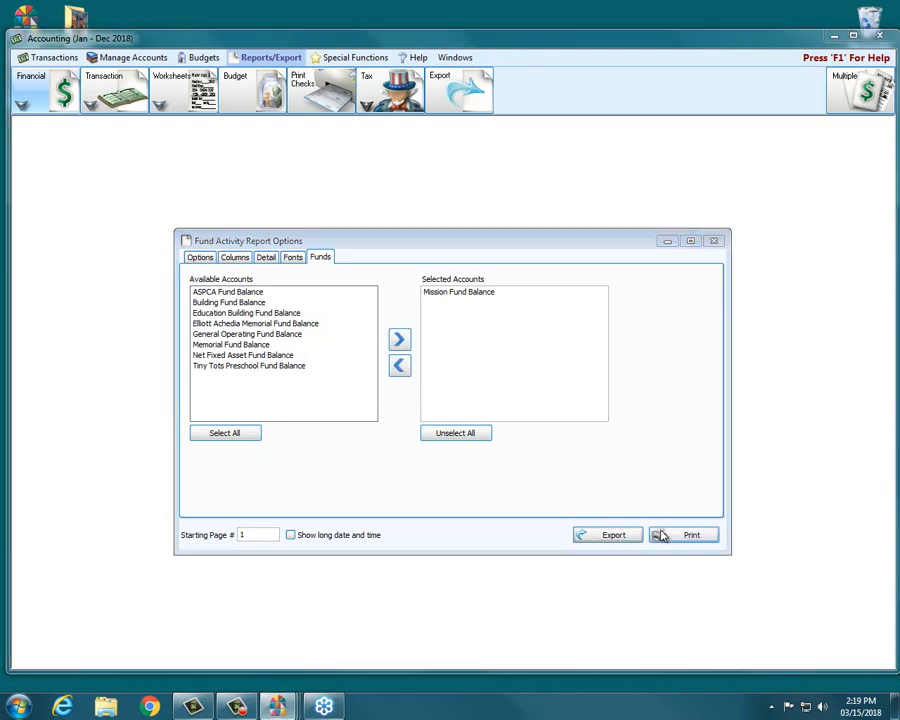
{"action": "mouse_move", "coordinate": [293, 701]}
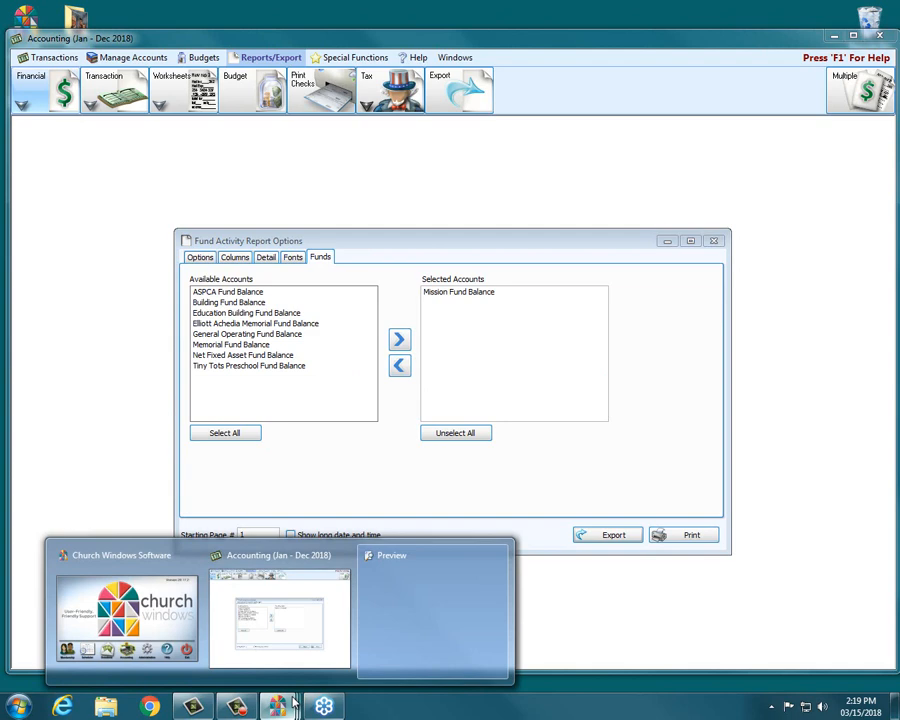
{"action": "left_click", "coordinate": [480, 605]}
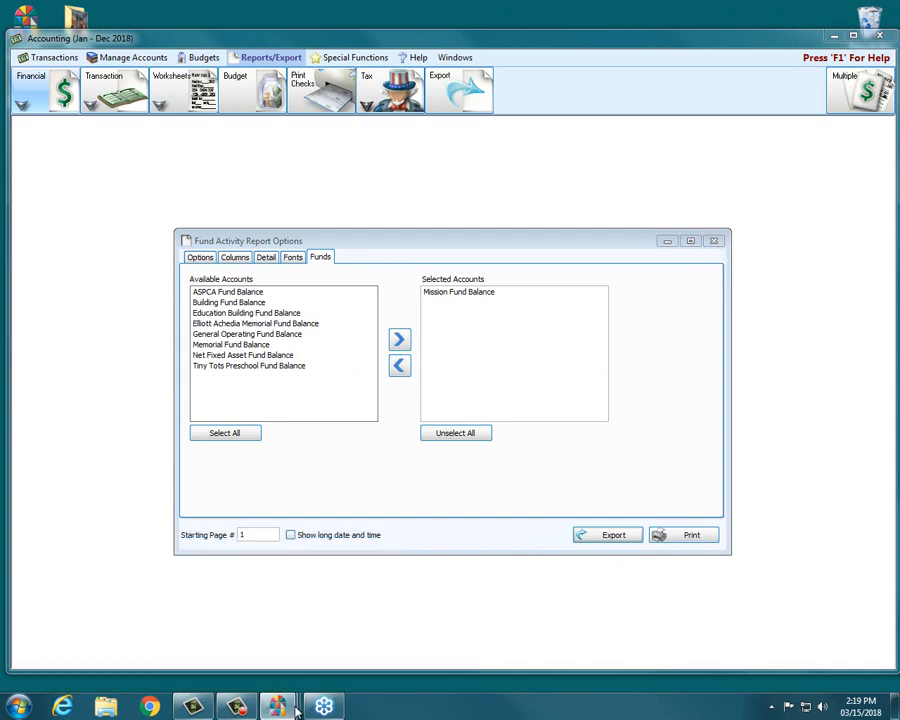
{"action": "mouse_move", "coordinate": [293, 706]}
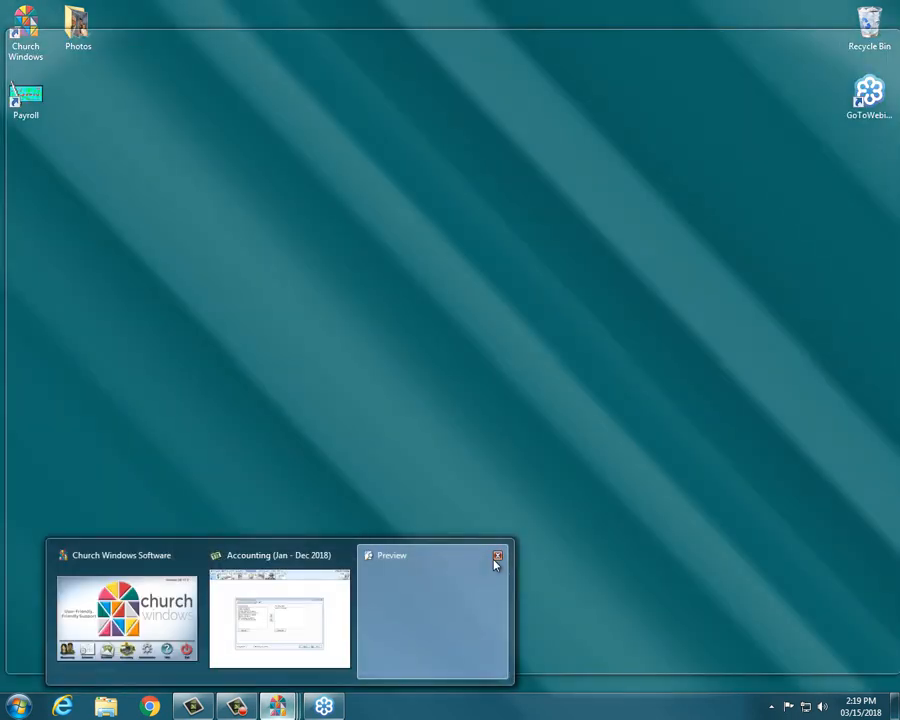
{"action": "left_click", "coordinate": [484, 565]}
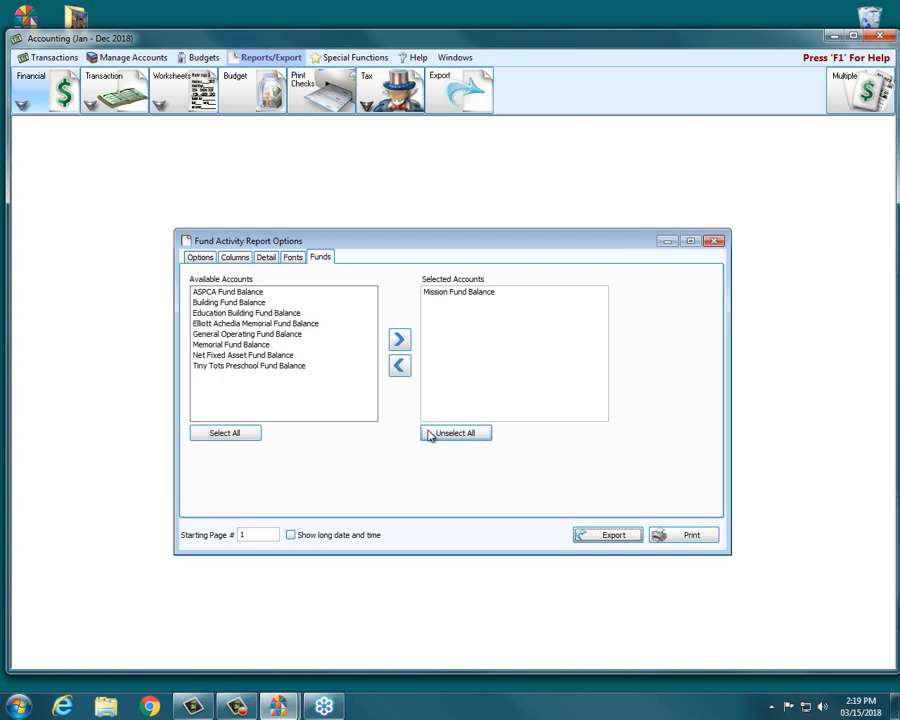
- Clear the fund selection and try previewing the Consolidated - Year to Date (Horizontal) format as of 03/15/2018 with zero-balance accounts
{"action": "left_click", "coordinate": [230, 432]}
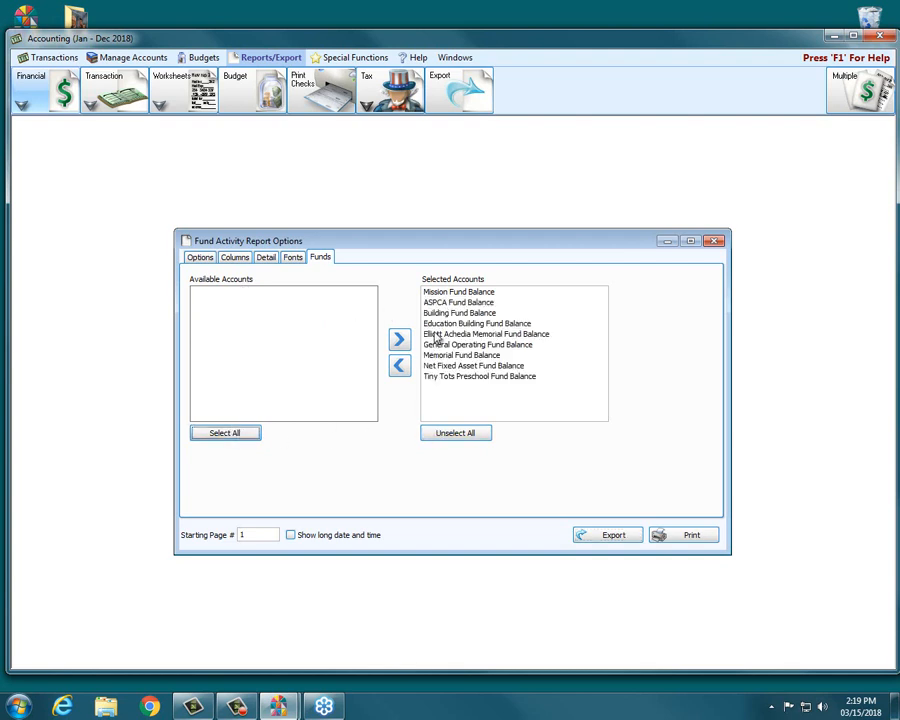
{"action": "left_click", "coordinate": [452, 436]}
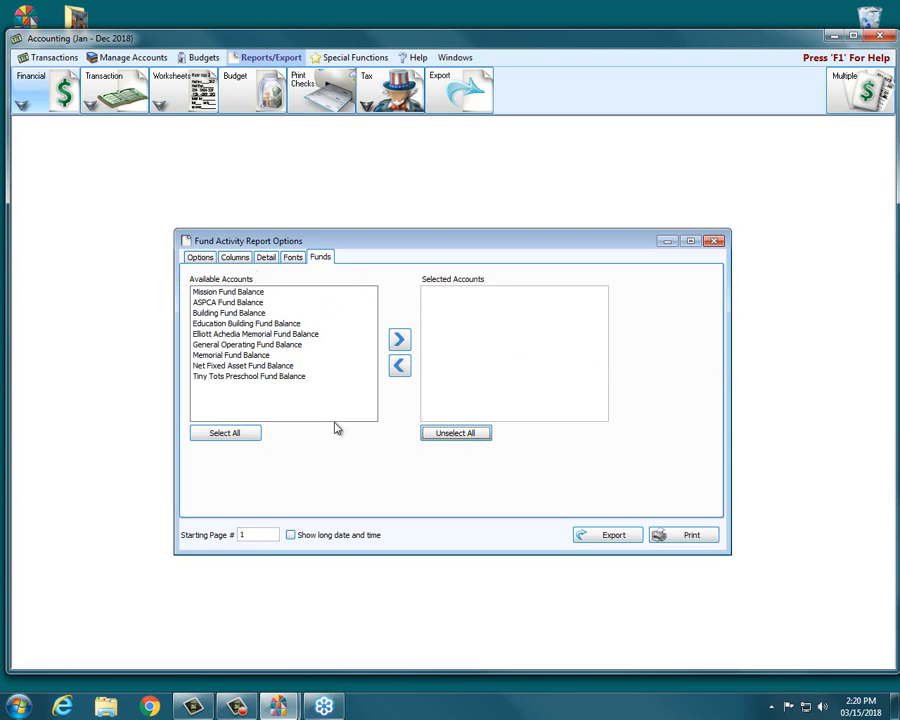
{"action": "left_click", "coordinate": [193, 260]}
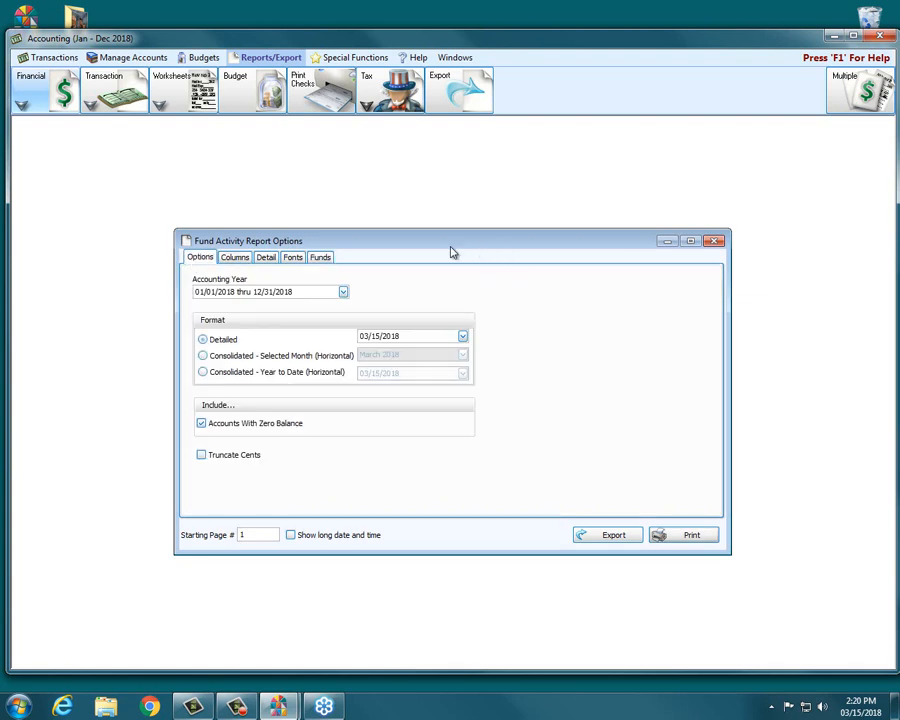
{"action": "left_click", "coordinate": [203, 373]}
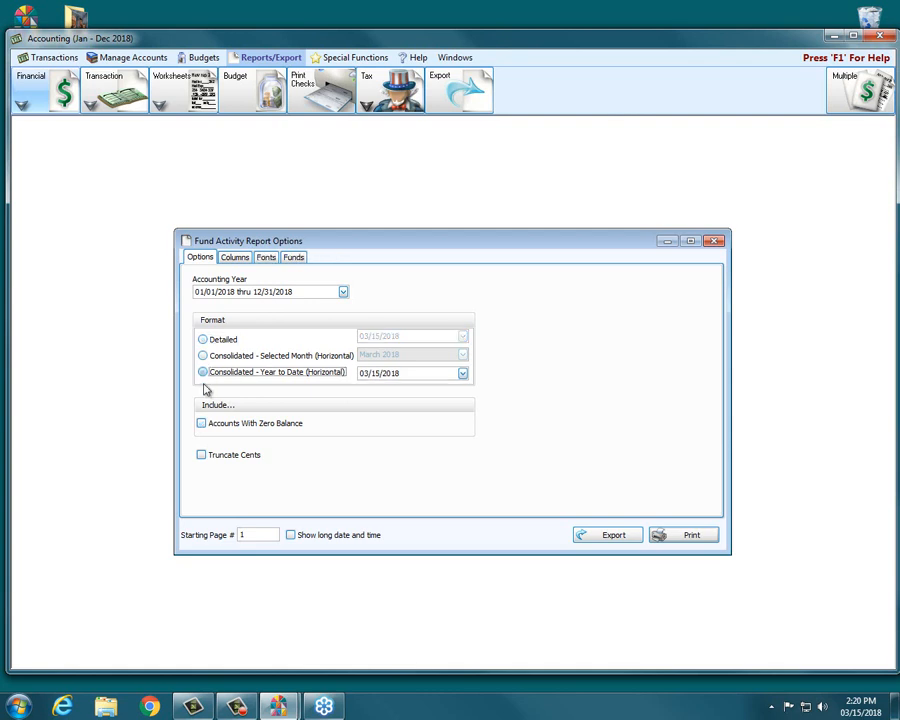
{"action": "left_click", "coordinate": [202, 423]}
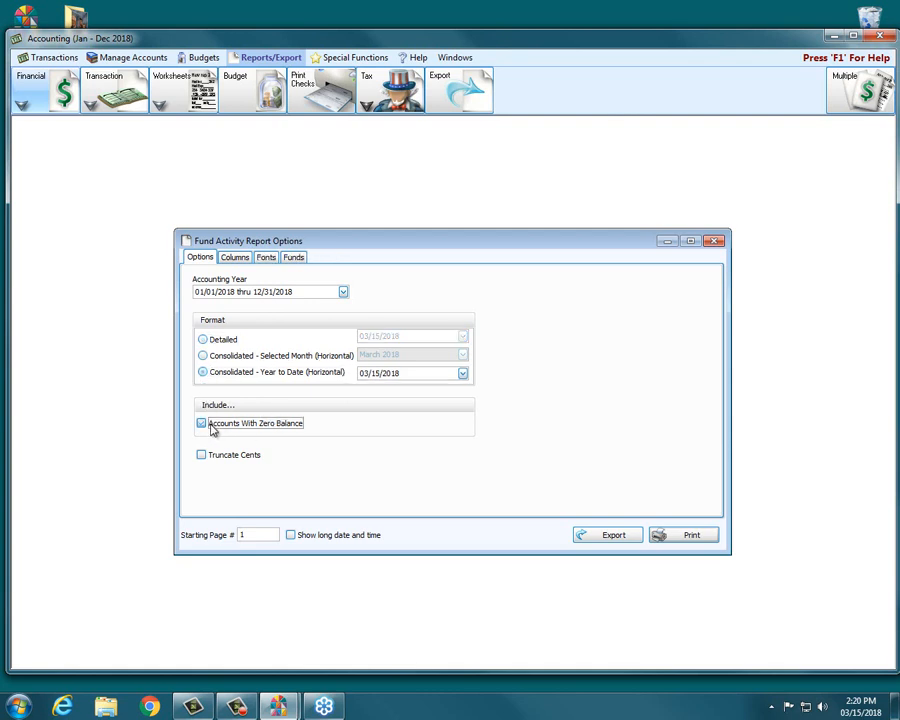
{"action": "left_click", "coordinate": [682, 535]}
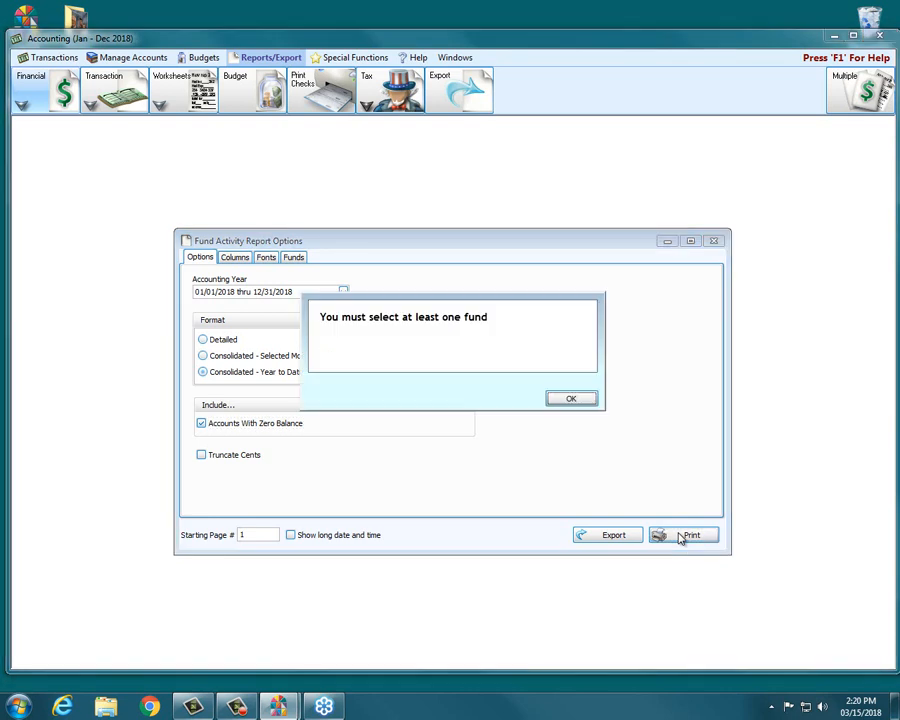
{"action": "left_click", "coordinate": [578, 401]}
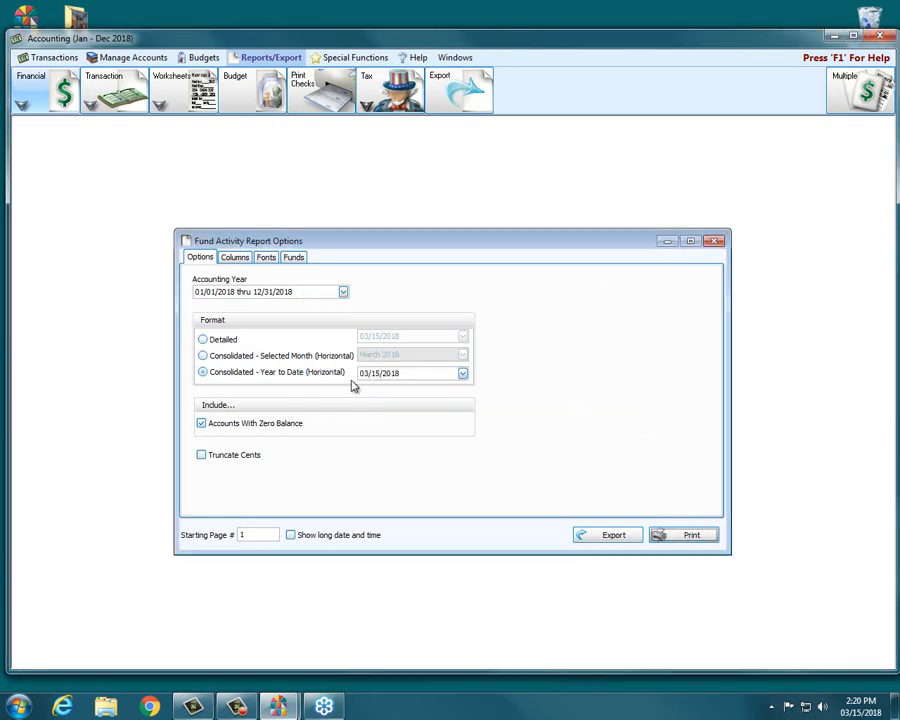
- Select all funds and preview the consolidated year-to-date Fund Activity Report with zero-balance accounts included
{"action": "left_click", "coordinate": [201, 423]}
{"action": "left_click", "coordinate": [300, 257]}
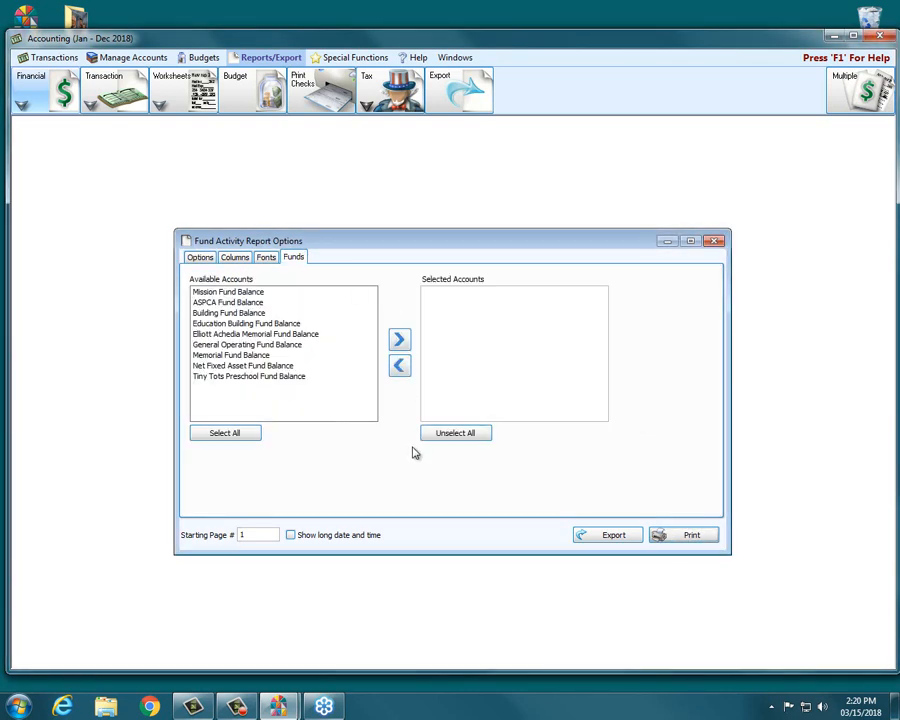
{"action": "left_click", "coordinate": [220, 433]}
{"action": "left_click", "coordinate": [200, 257]}
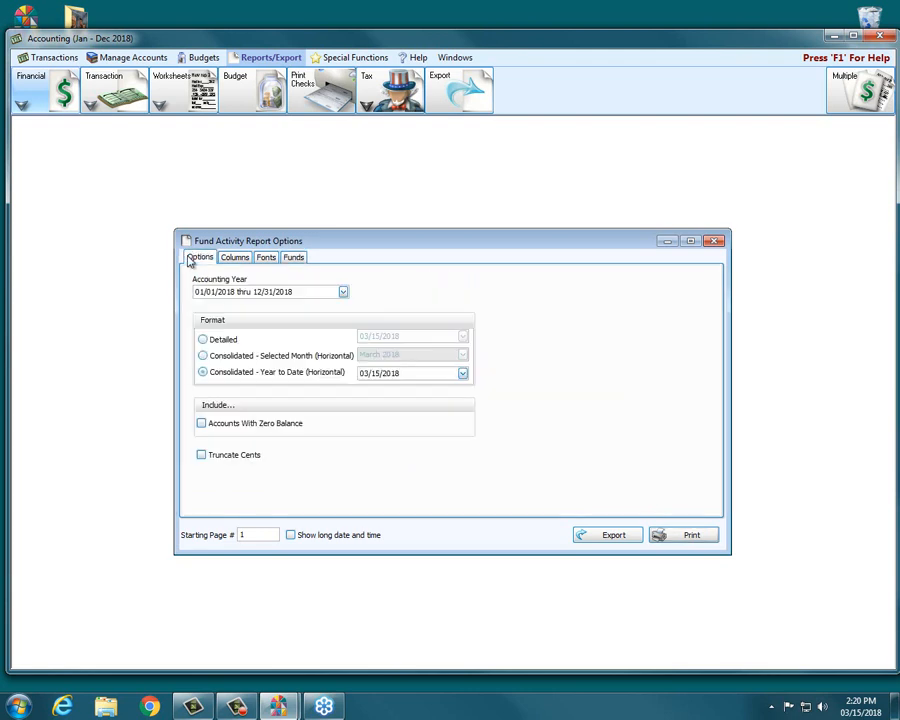
{"action": "left_click", "coordinate": [201, 423]}
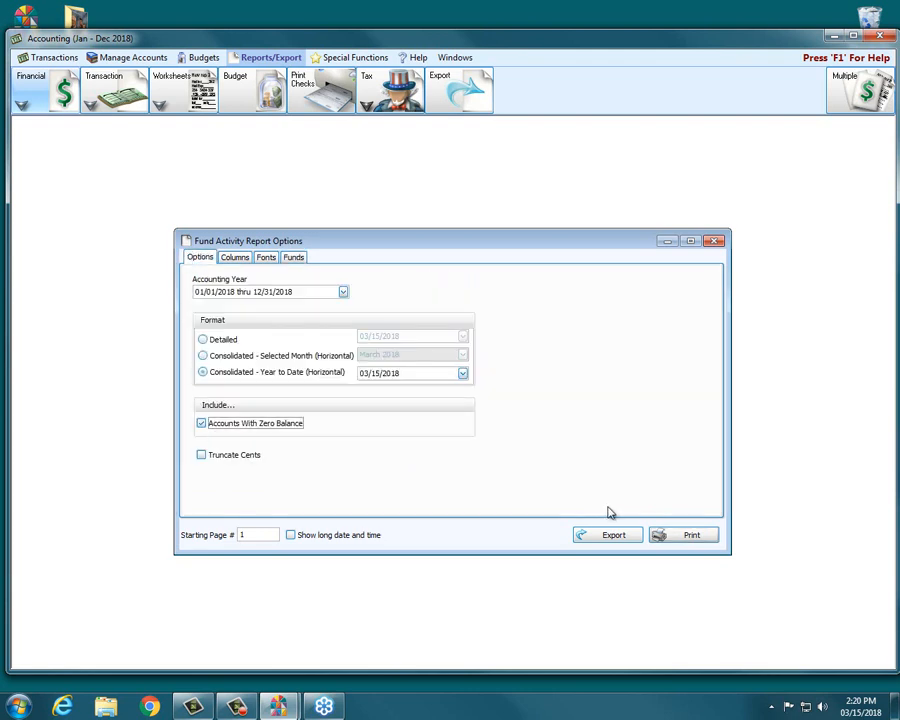
{"action": "left_click", "coordinate": [686, 535]}
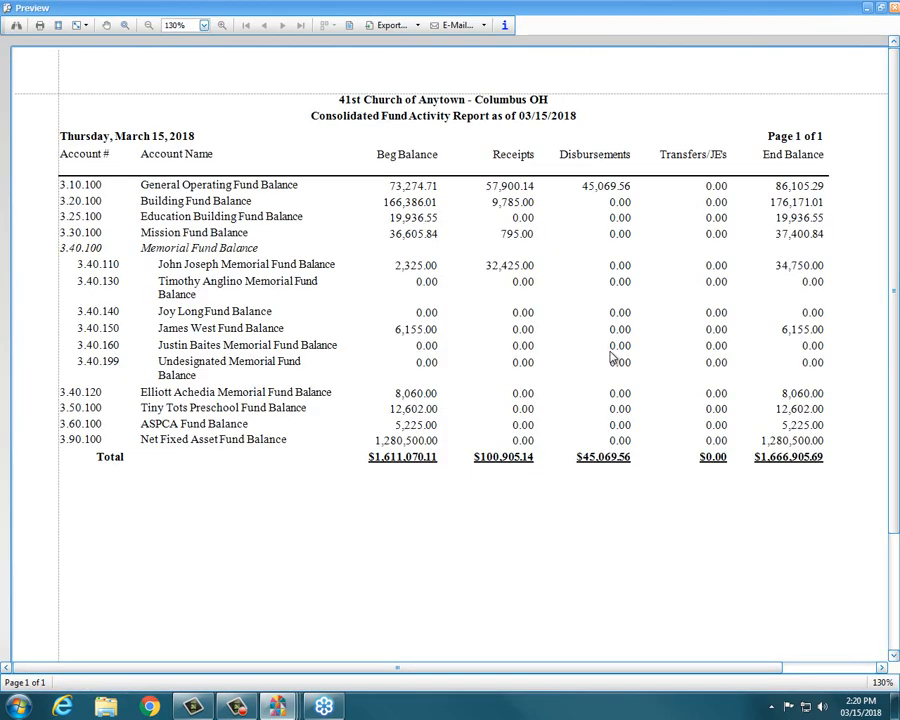
{"action": "left_click", "coordinate": [224, 25]}
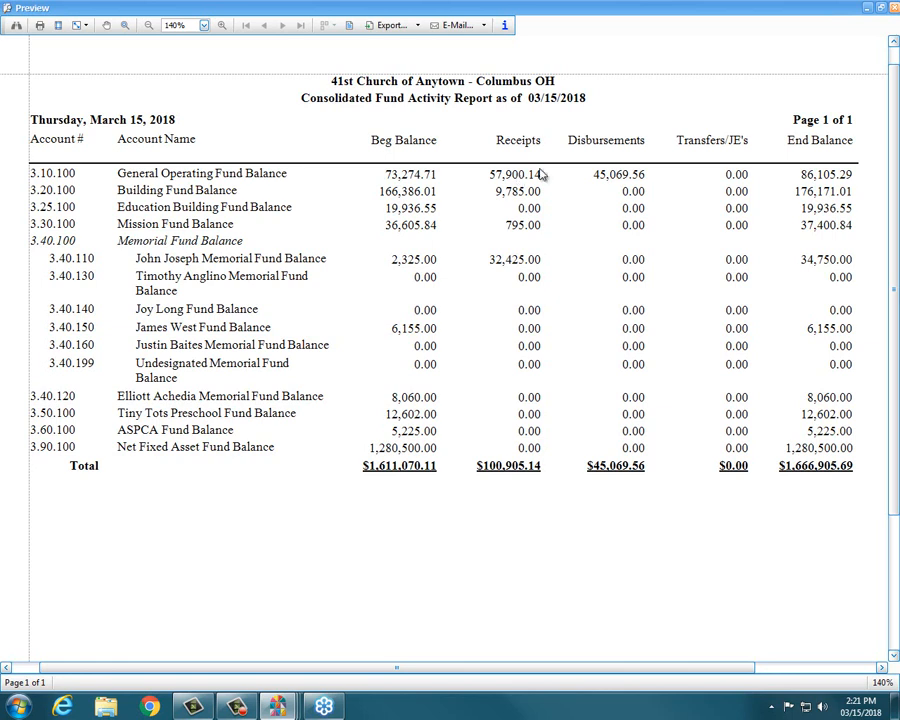
- Close the report preview, its options and the Accounting module, and end the webinar for everyone
{"action": "left_click", "coordinate": [891, 10]}
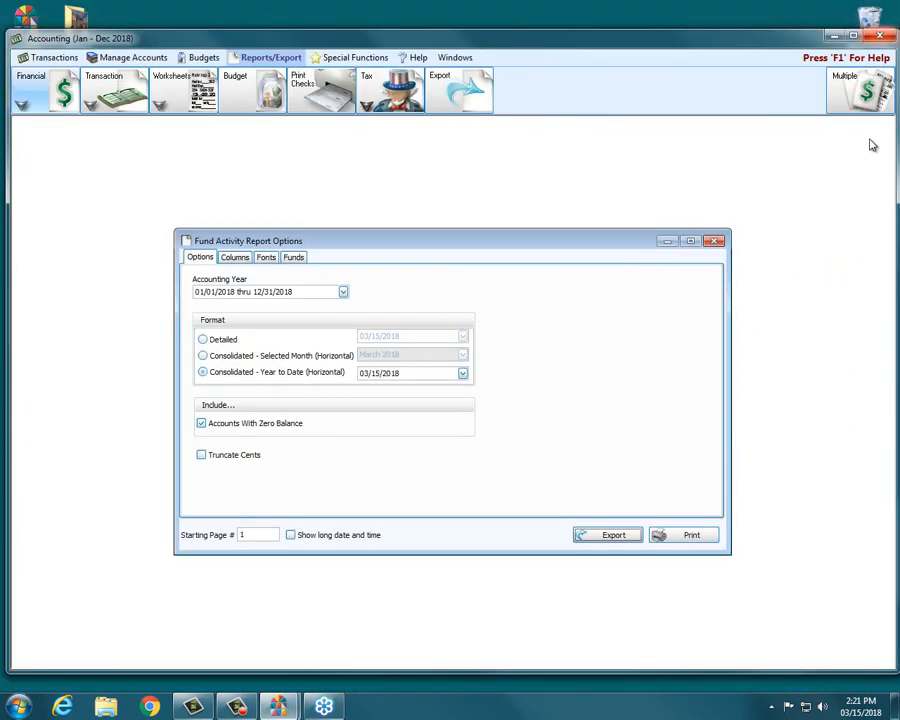
{"action": "left_click", "coordinate": [716, 242]}
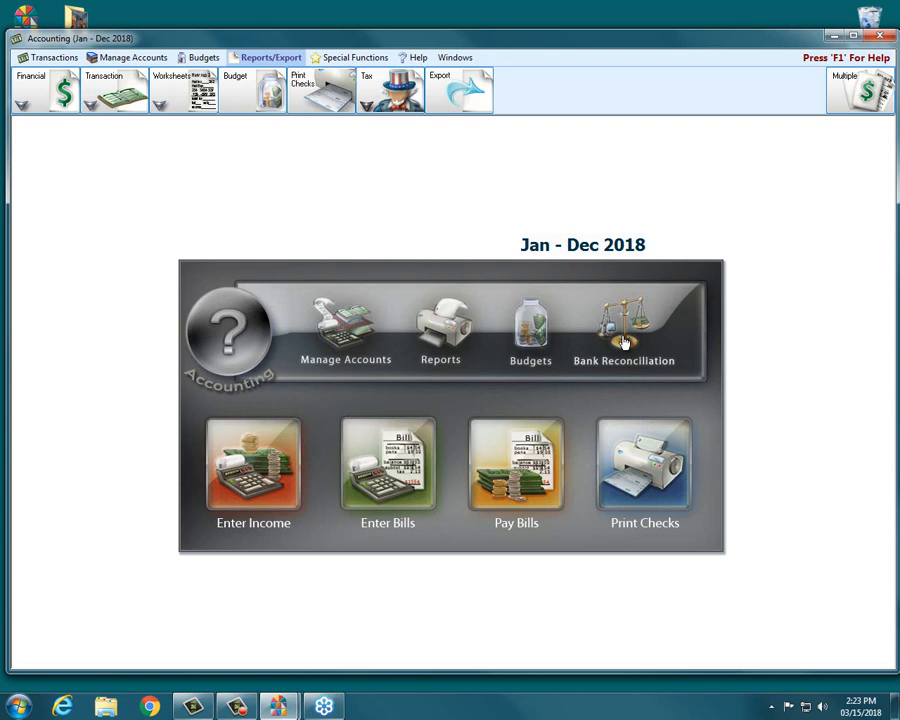
{"action": "left_click", "coordinate": [880, 37]}
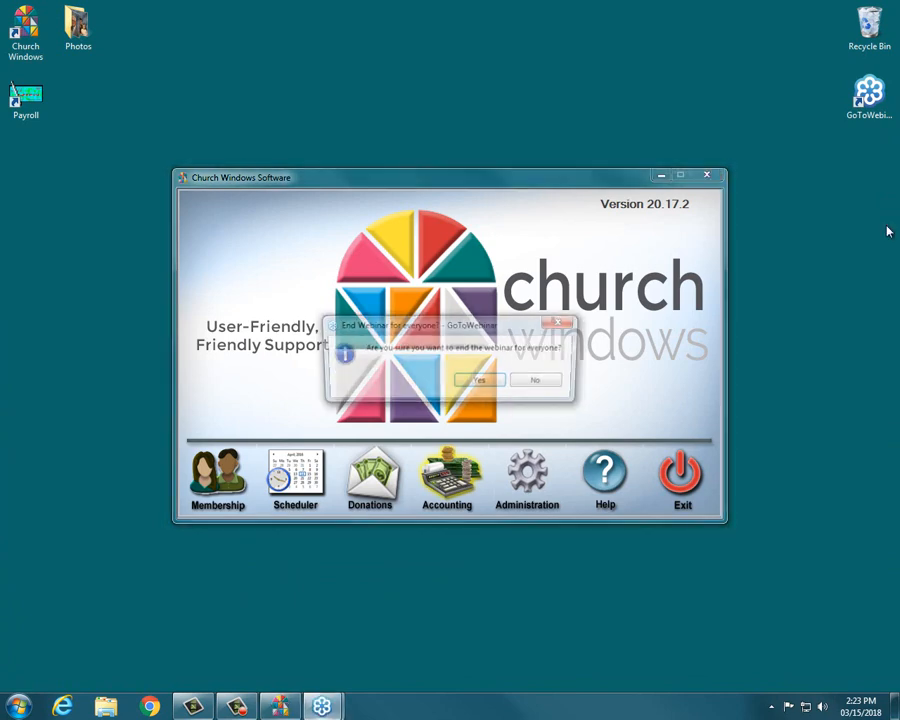
{"action": "left_click", "coordinate": [483, 385]}
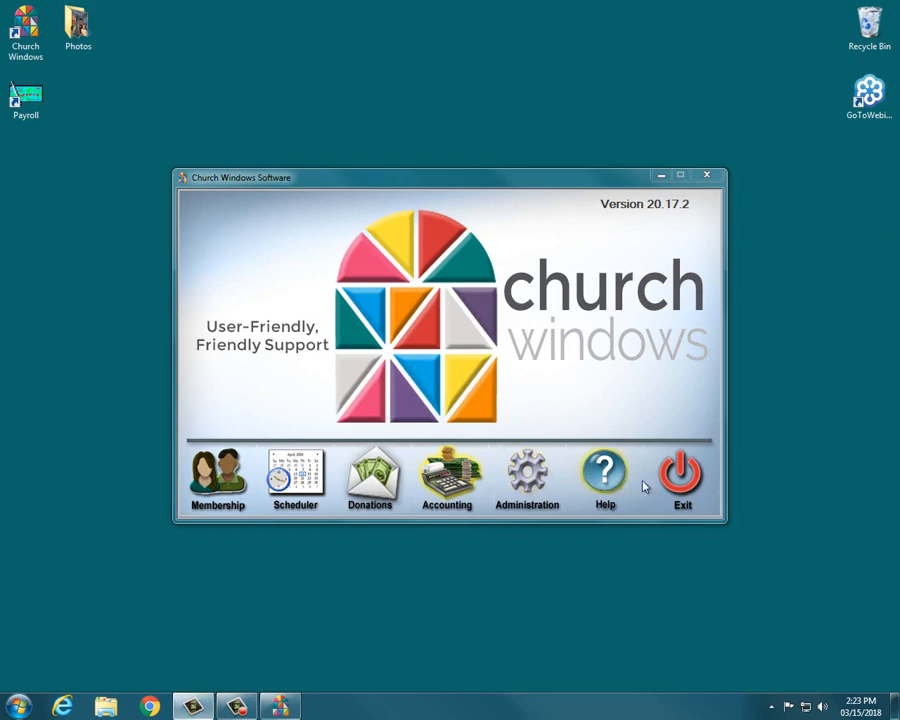